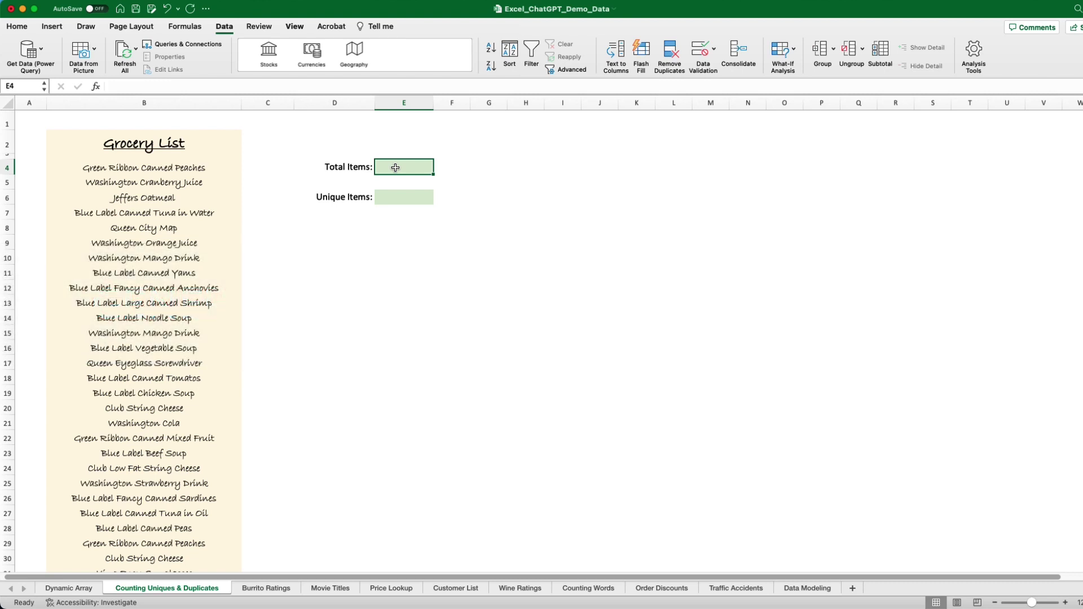
Step: Select the grocery list in B4:B50, then review the Total Items and Unique Items cells
click(138, 172)
scroll(170, 276, down, 10)
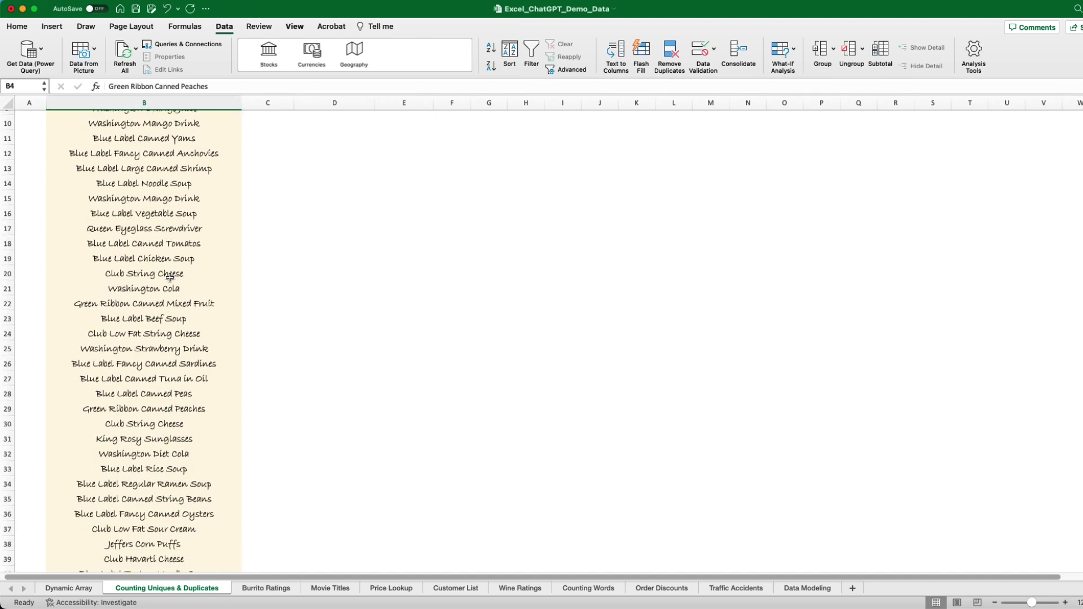
scroll(173, 451, down, 8)
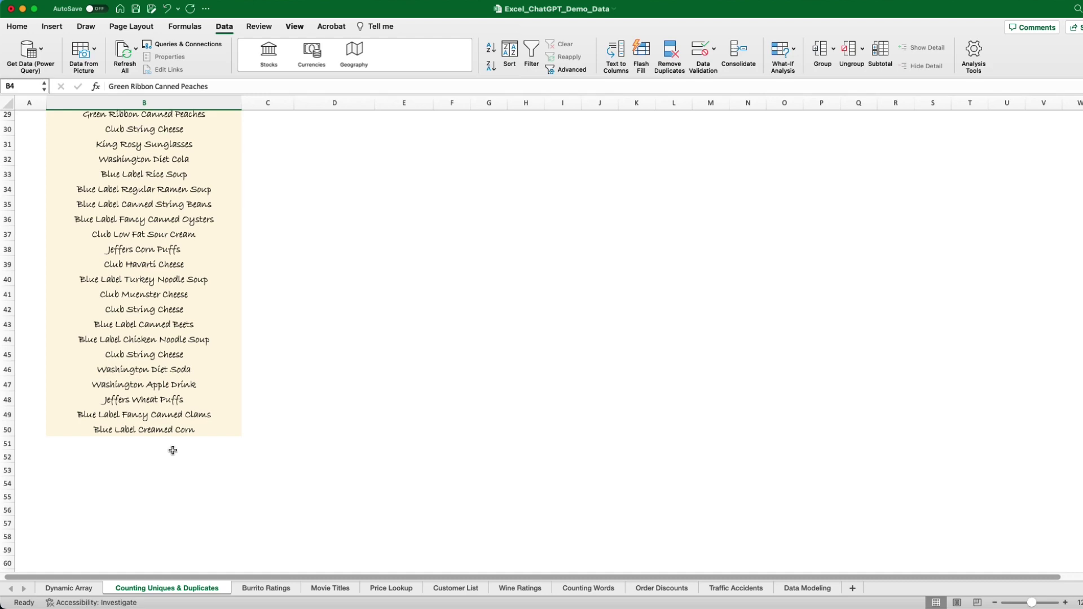
shift+click(155, 428)
scroll(168, 347, up, 1)
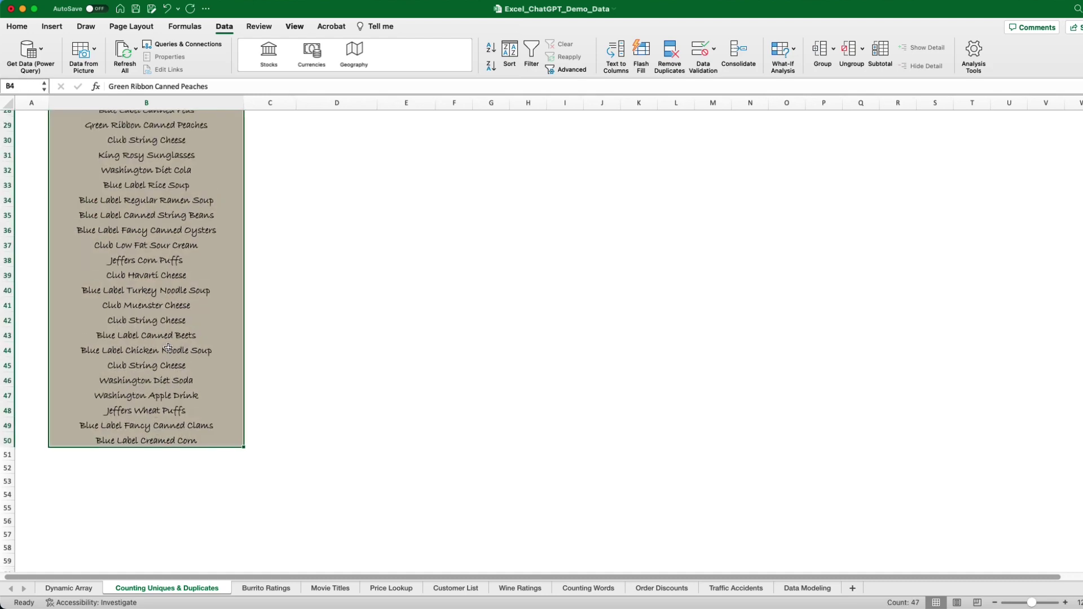
scroll(167, 348, up, 15)
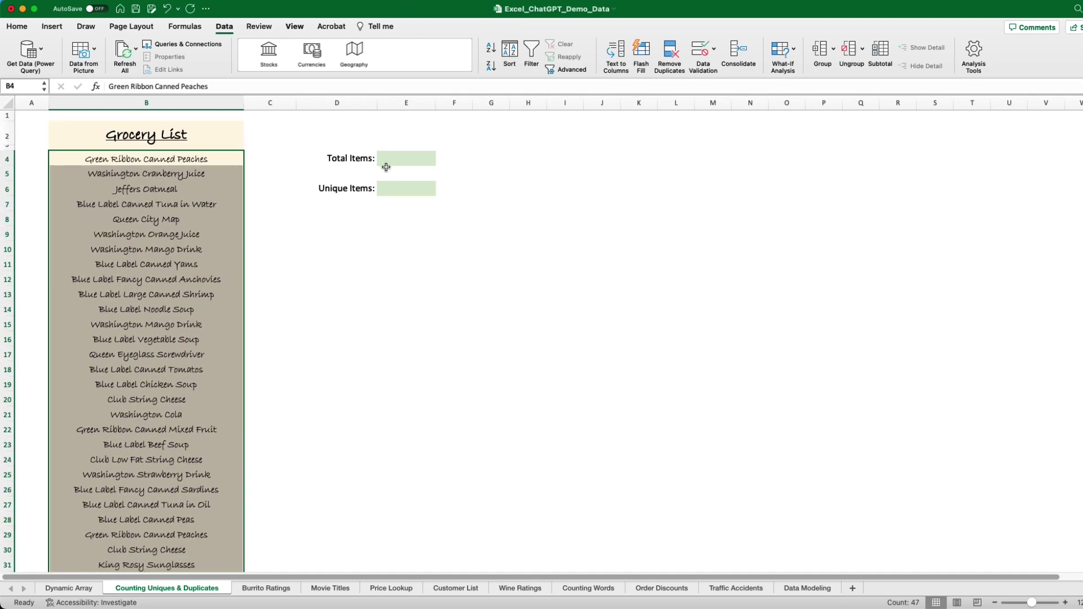
click(384, 163)
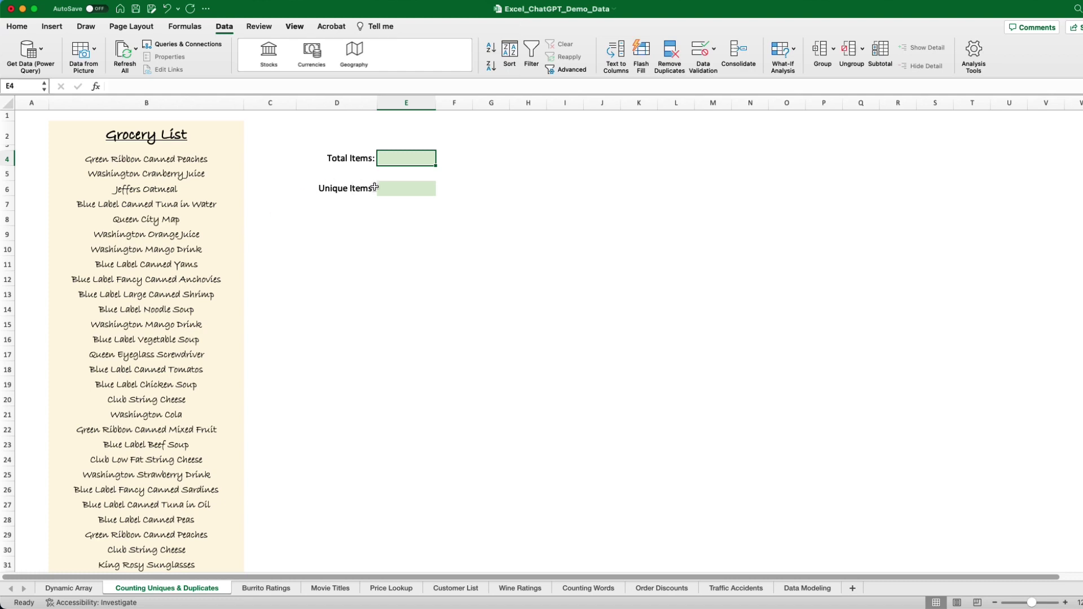
click(407, 187)
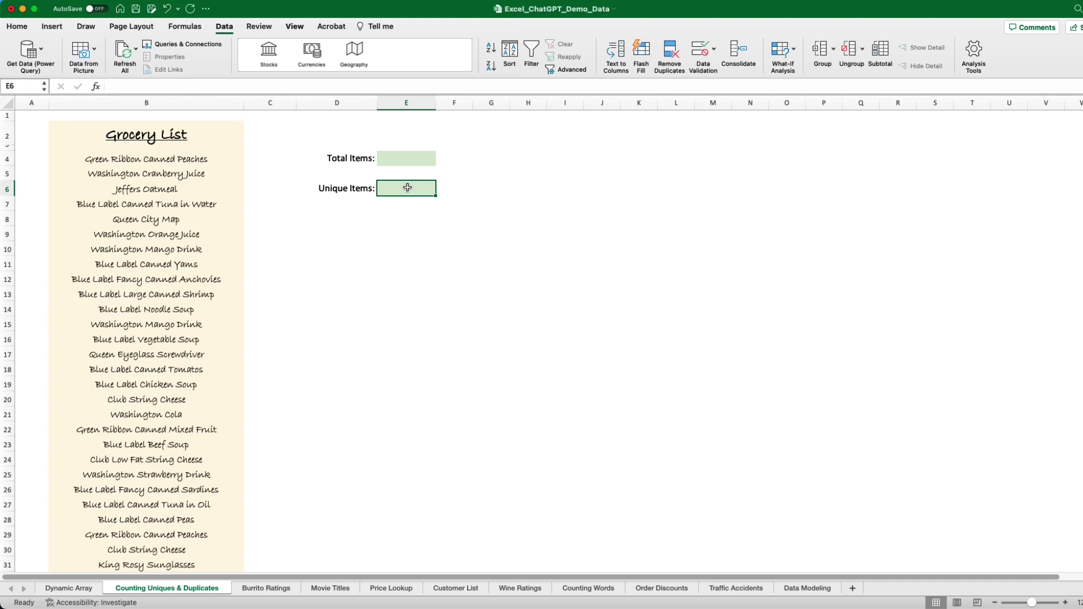
click(405, 160)
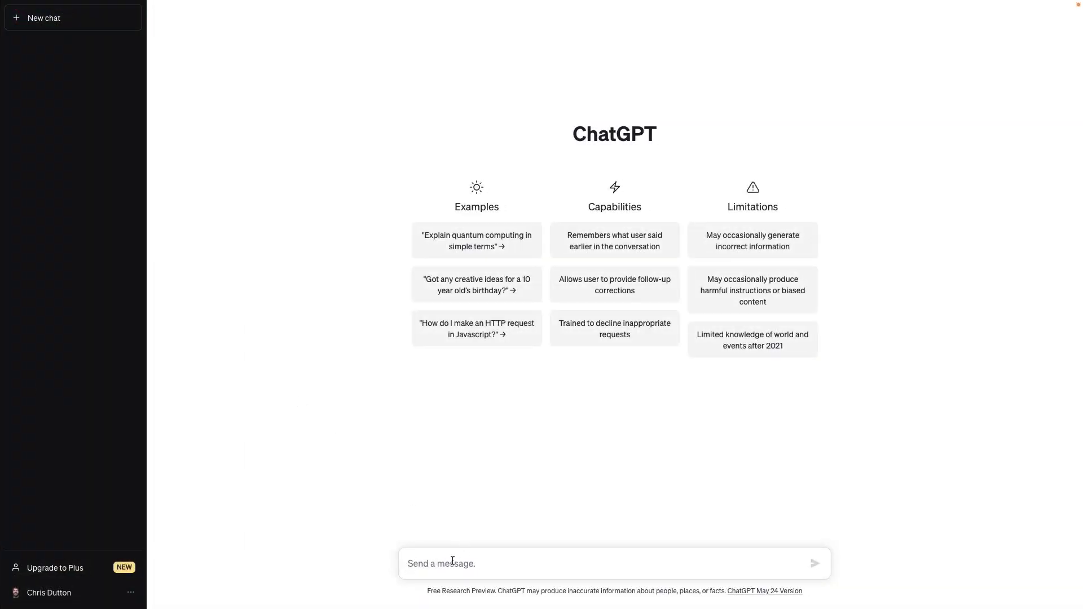
Step: Ask ChatGPT for a formula counting items in B4:B50 and select its =COUNTA(B4:B50) reply
text(I’m managing a grocery list in Excel. Can you please write a formula to count the number of items in cells B4:B50?)
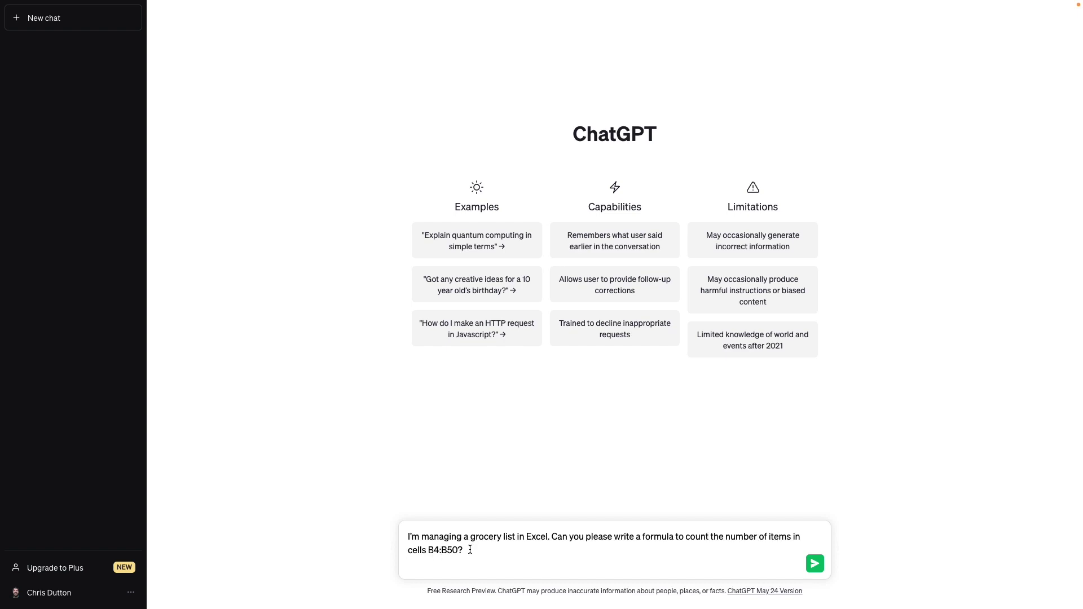
drag(458, 549, 429, 552)
click(814, 563)
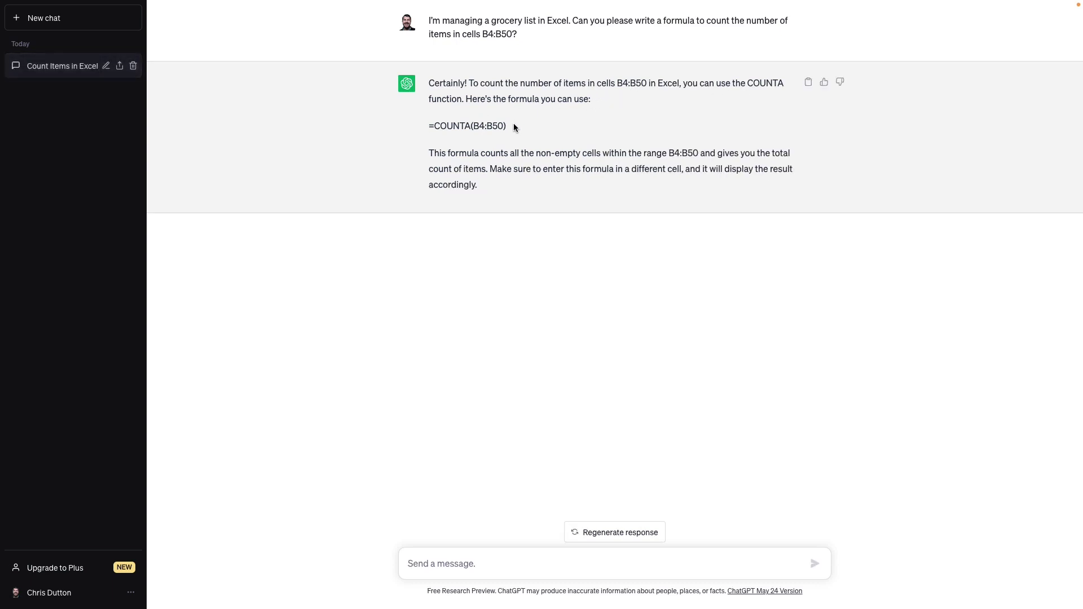
drag(513, 124, 428, 126)
key(super+c)
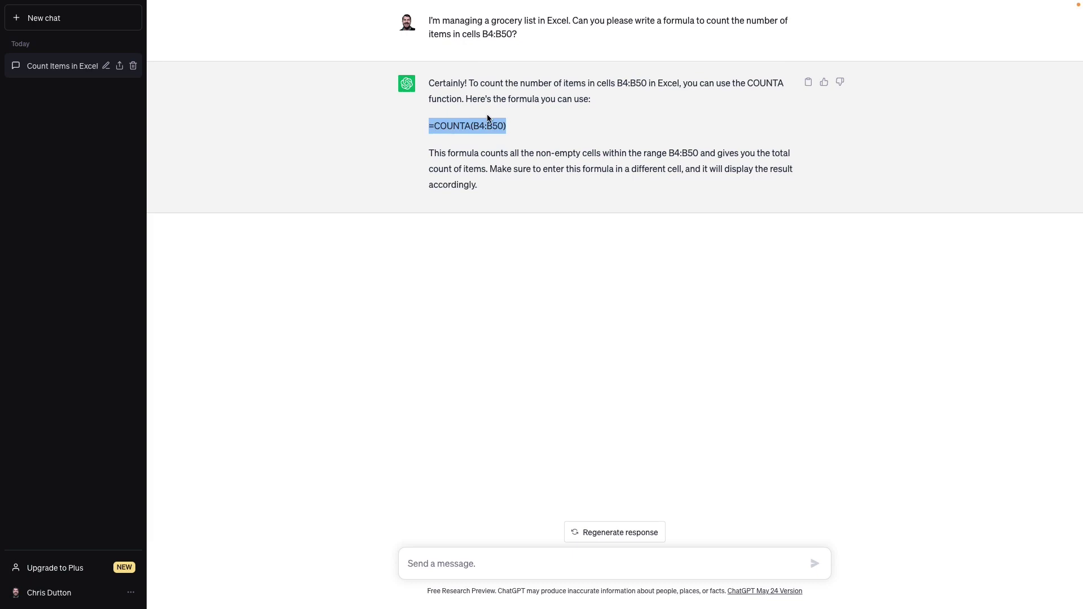
Step: Enter =COUNTA(B4:B50) in the Total Items cell so it shows 47
key(ctrl+Left)
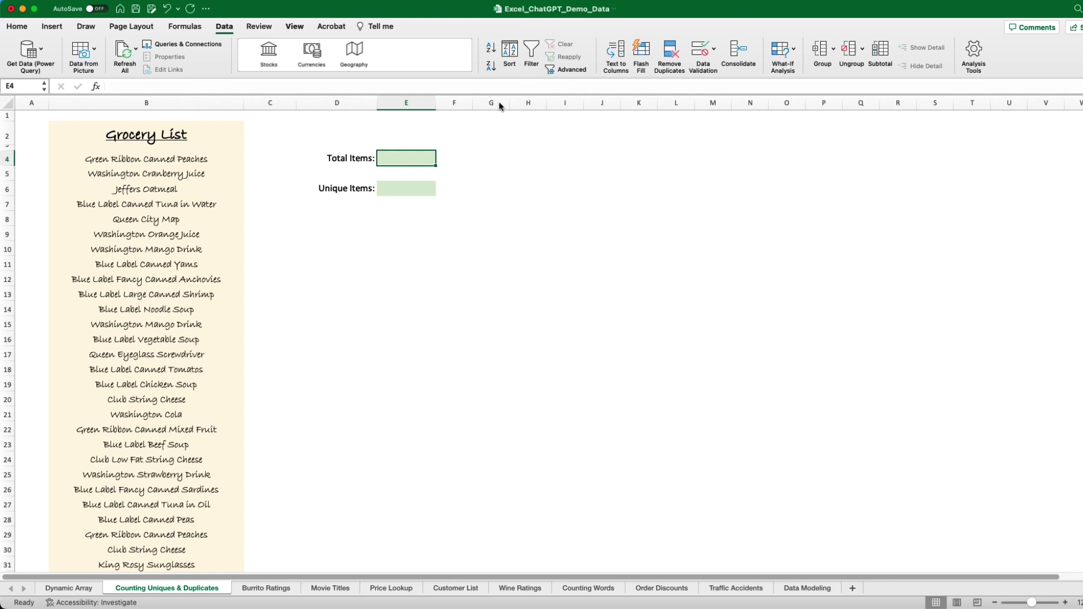
click(184, 86)
key(super+v)
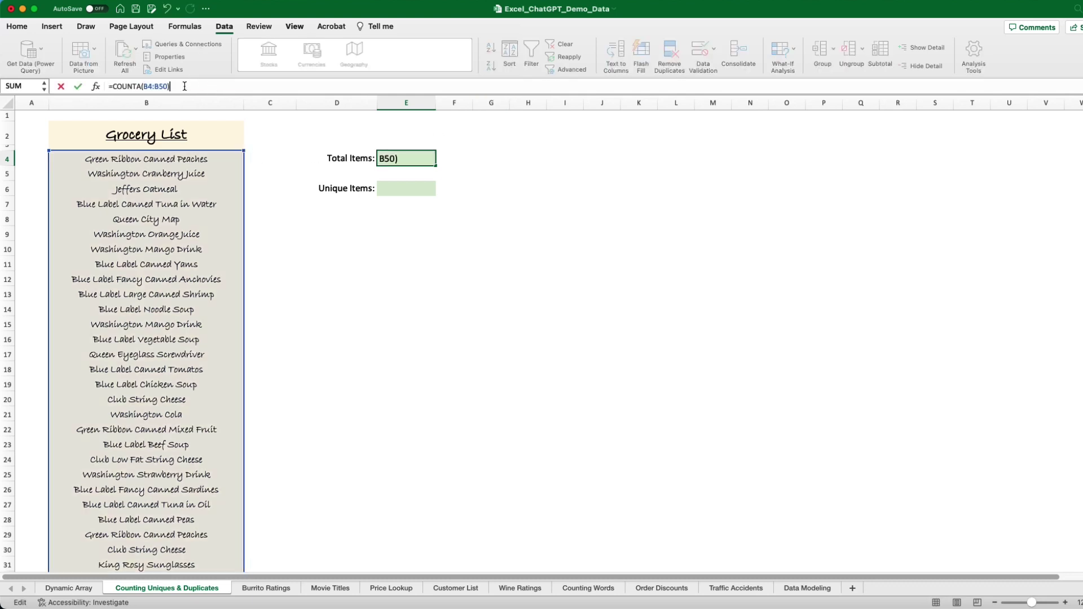
key(Return)
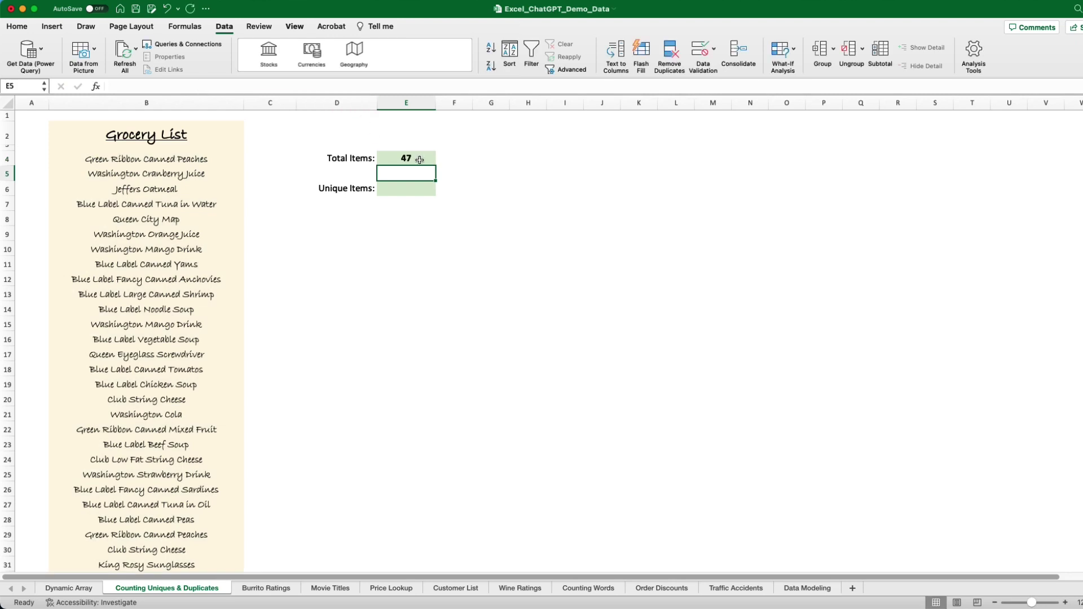
Step: Select B4:B50 to confirm the status-bar count matches 47, then move to Unique Items
click(179, 160)
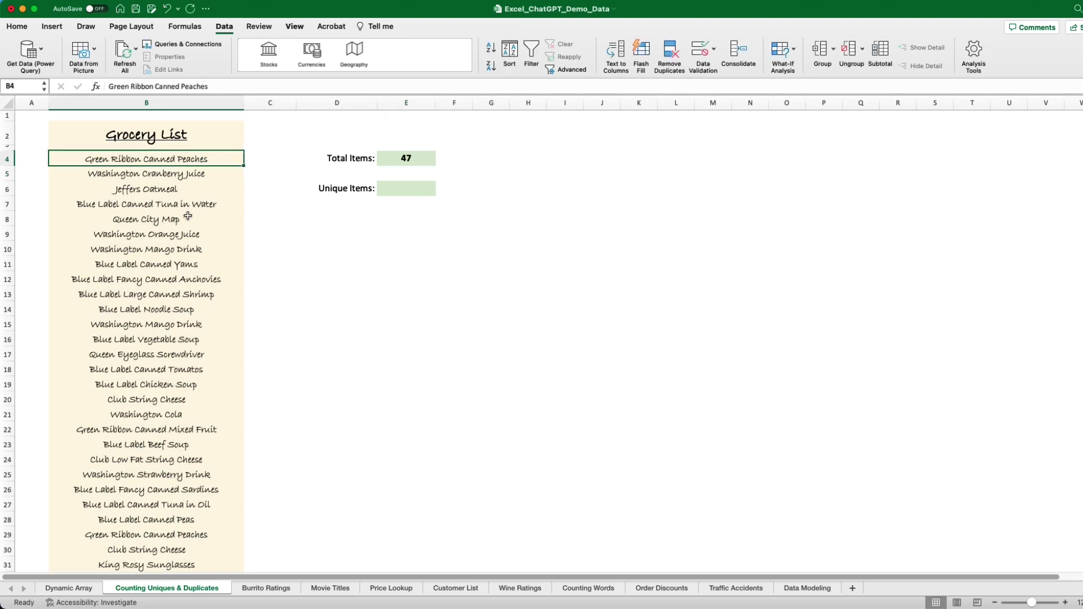
scroll(186, 220, down, 5)
scroll(186, 220, down, 4)
shift+click(174, 434)
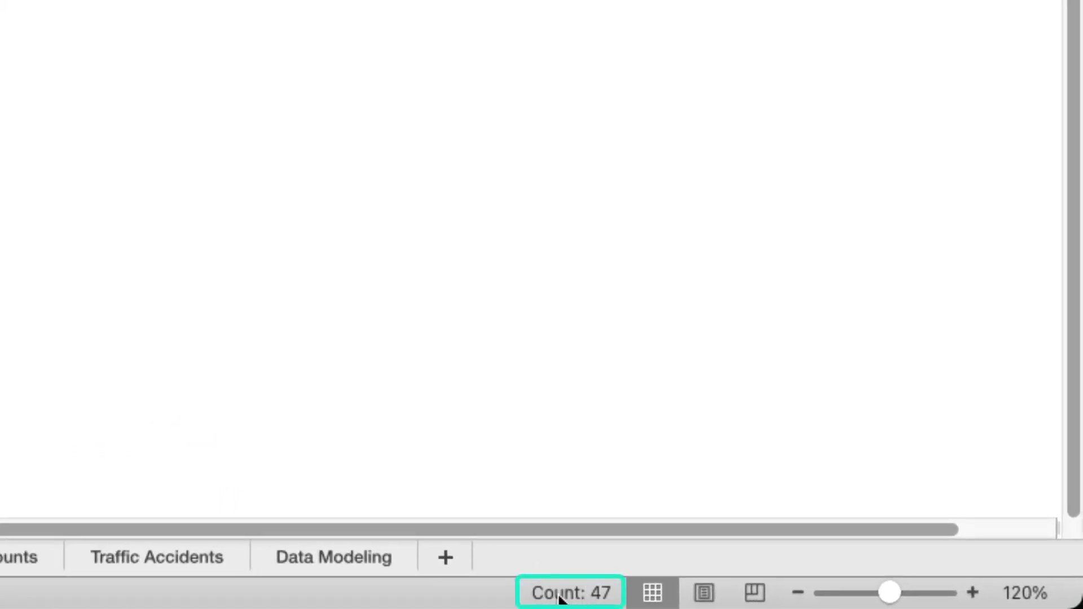
scroll(464, 319, up, 9)
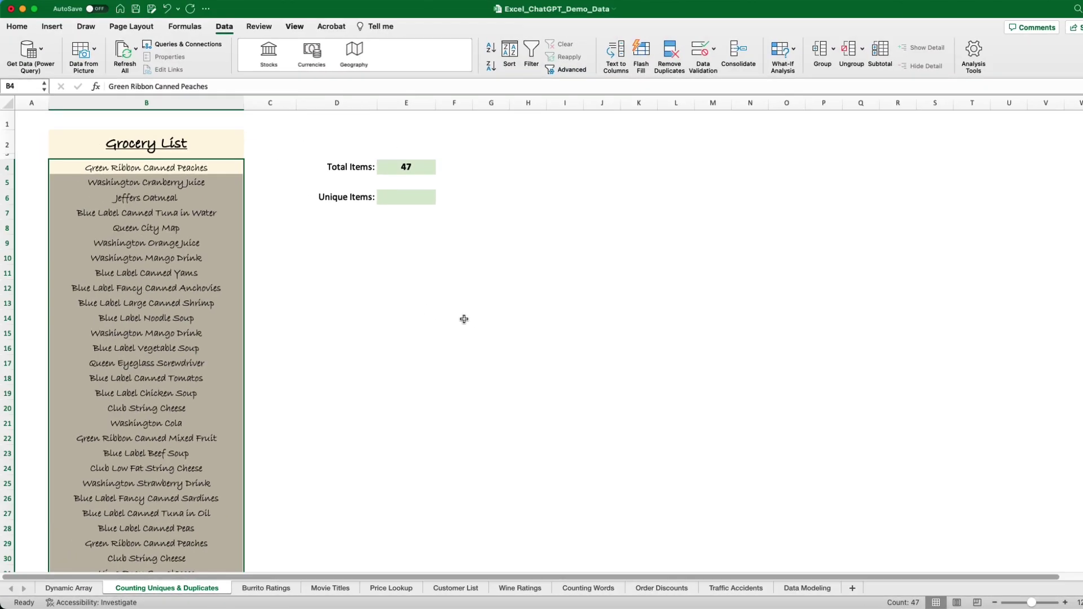
click(424, 169)
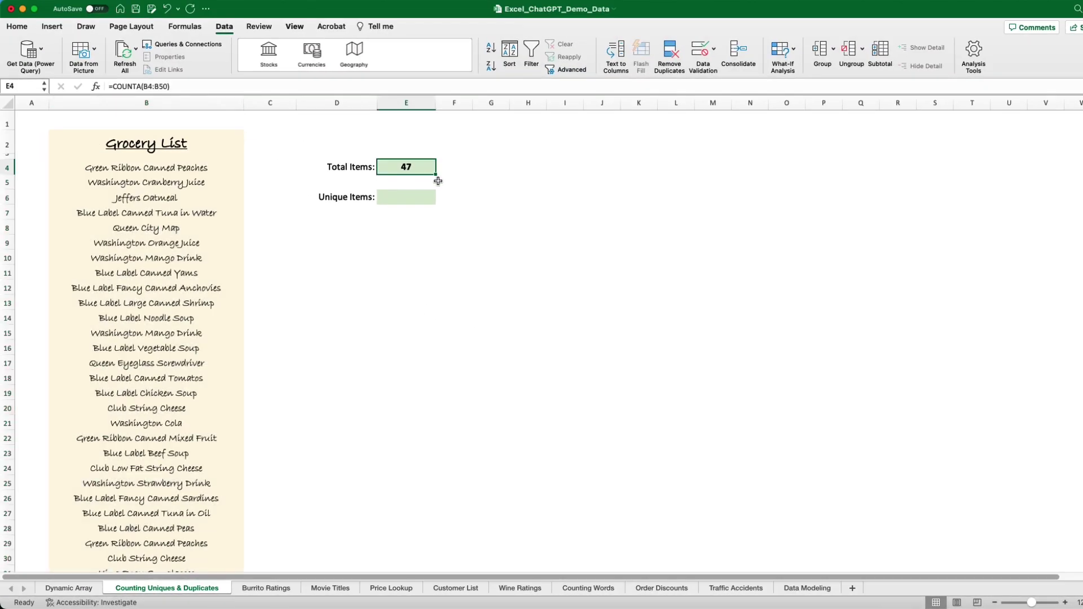
click(406, 197)
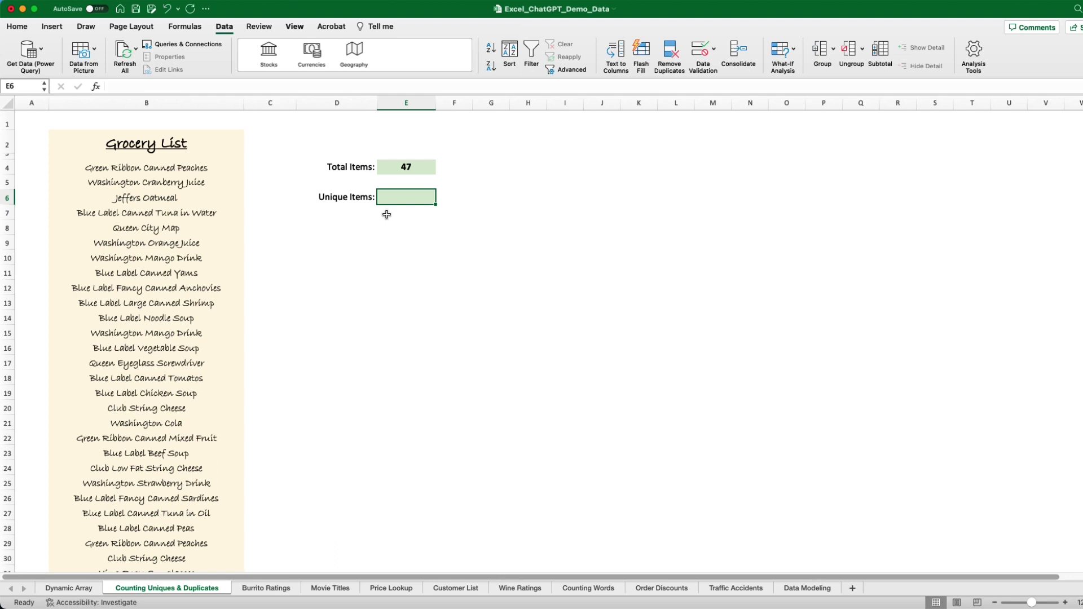
Step: Copy the grocery list into column G and remove duplicates, leaving 42 unique values
click(158, 172)
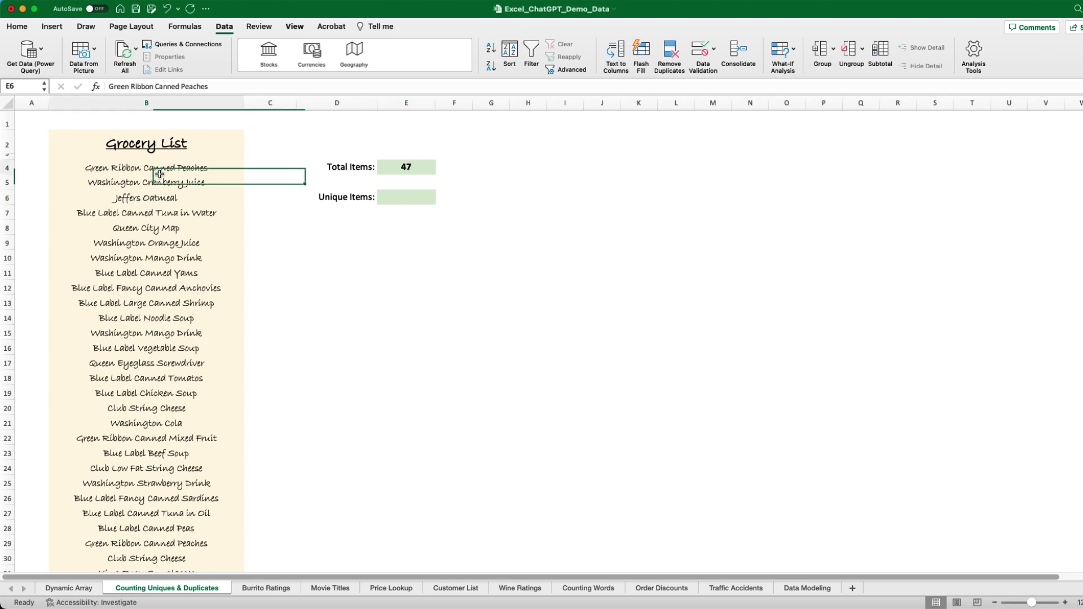
key(ctrl+shift+Down)
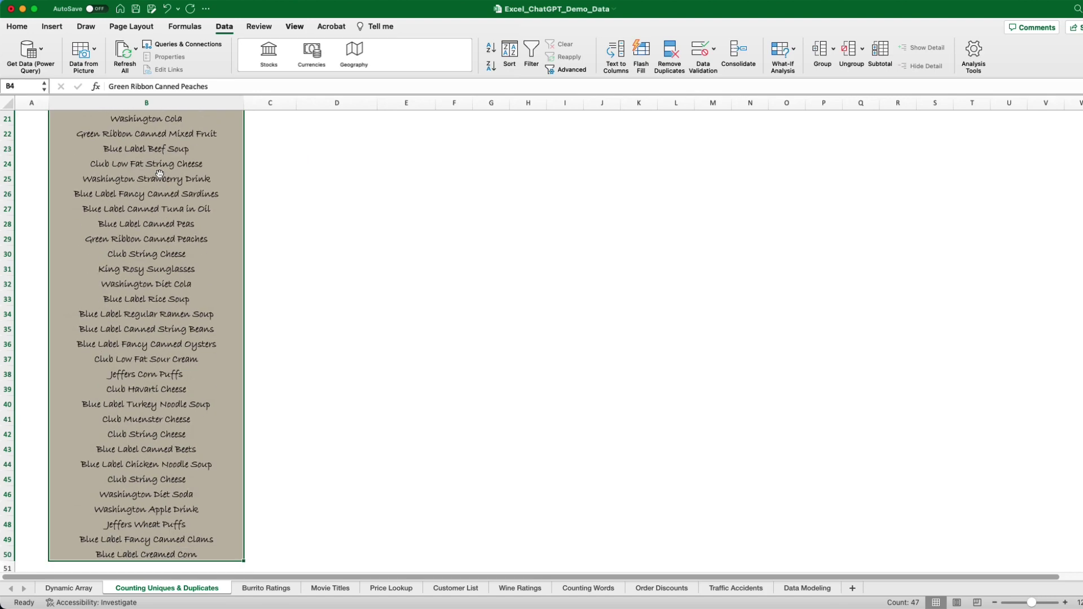
key(ctrl+c)
key(Right)
key(Right)
key(Right)
key(Right)
key(Right)
key(ctrl+v)
click(668, 57)
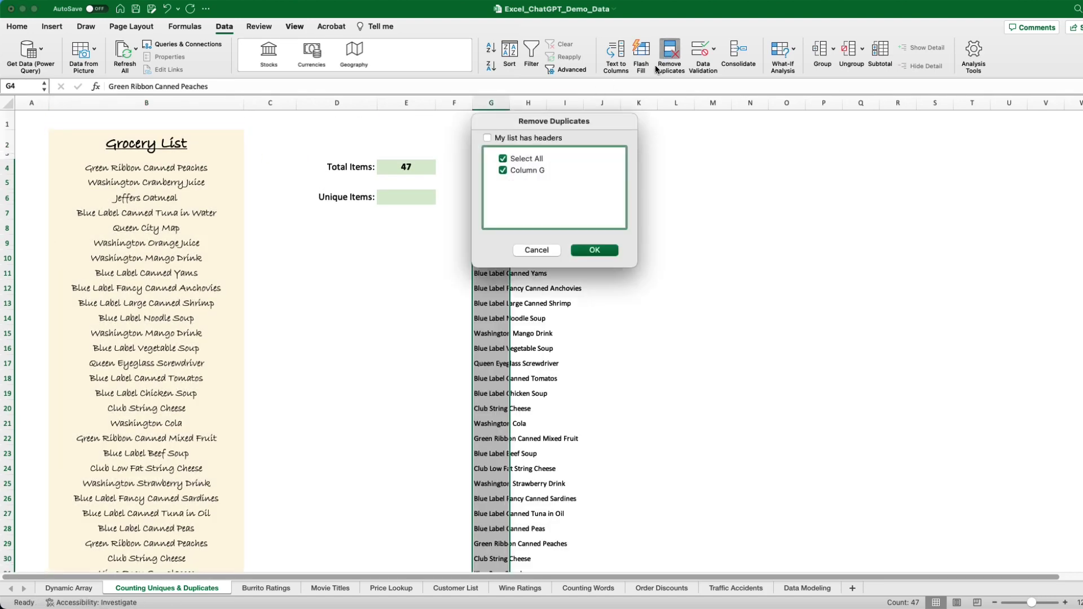
click(589, 252)
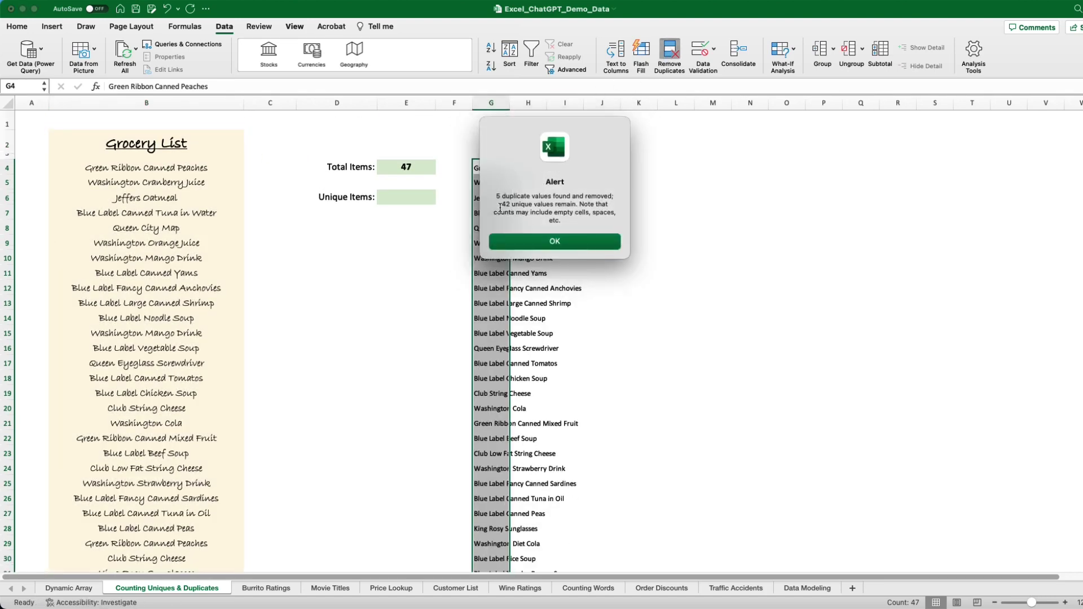
drag(500, 205, 577, 208)
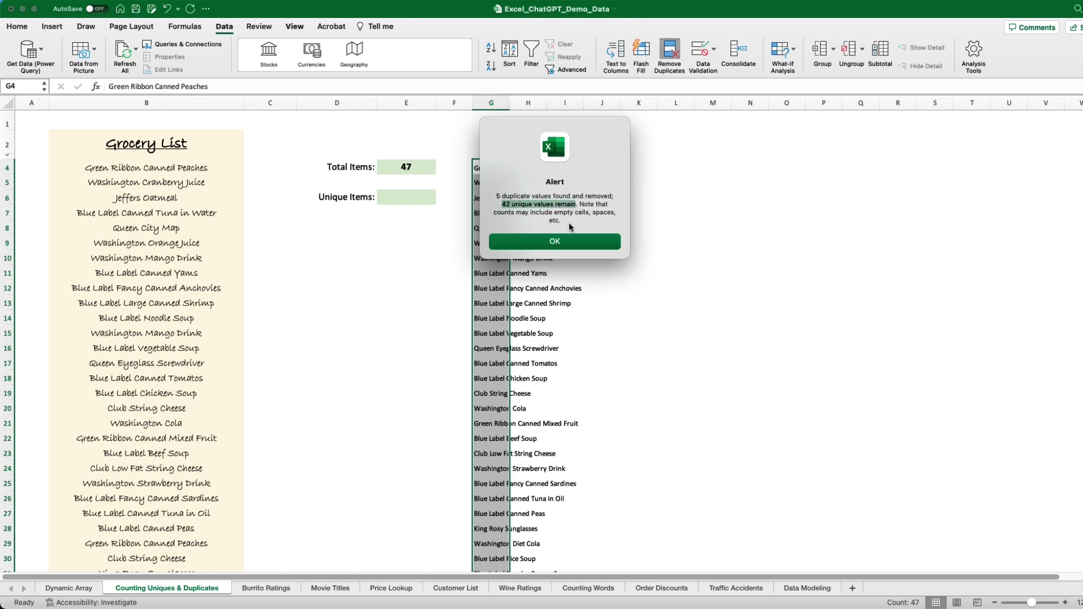
click(564, 241)
Step: Clear column G, test =COUNTA(UNIQUE(B4:B50)) in G4 returning 42, then delete it
key(Delete)
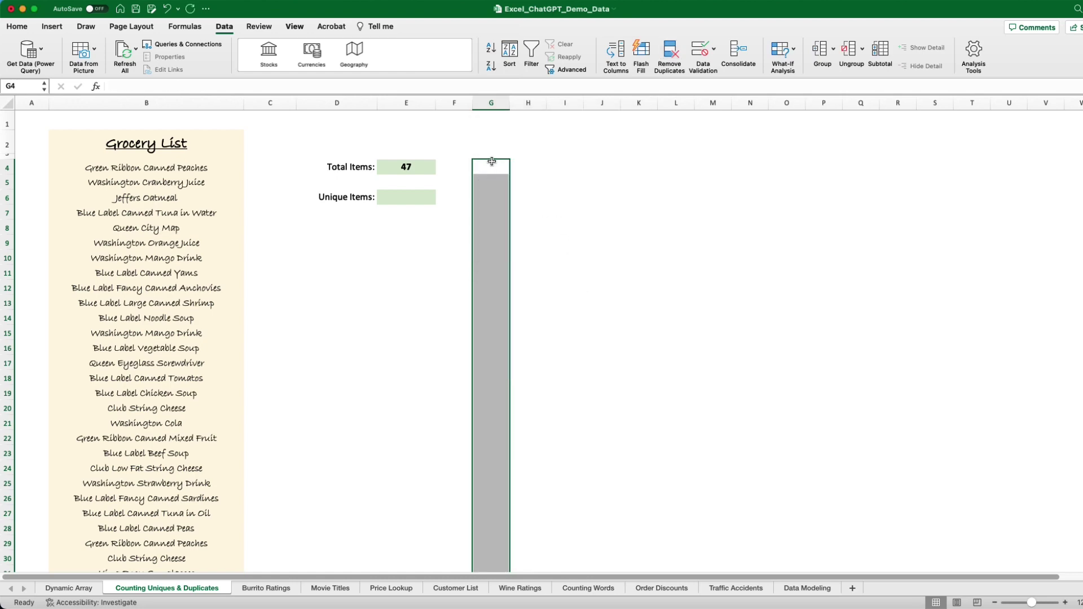
click(491, 165)
text(=COUNTA()
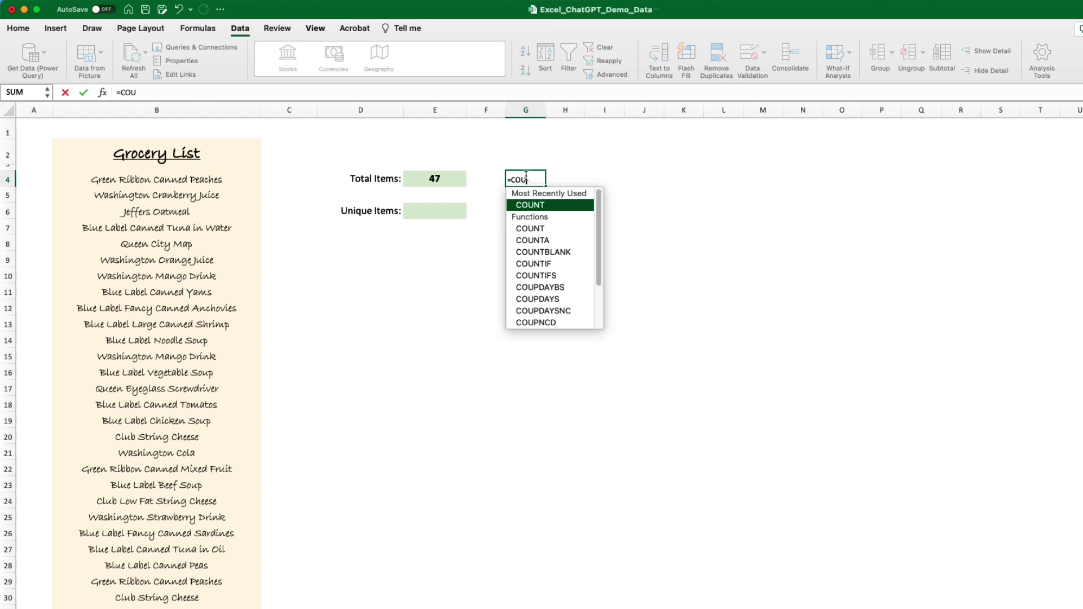
text(UNIQUE)
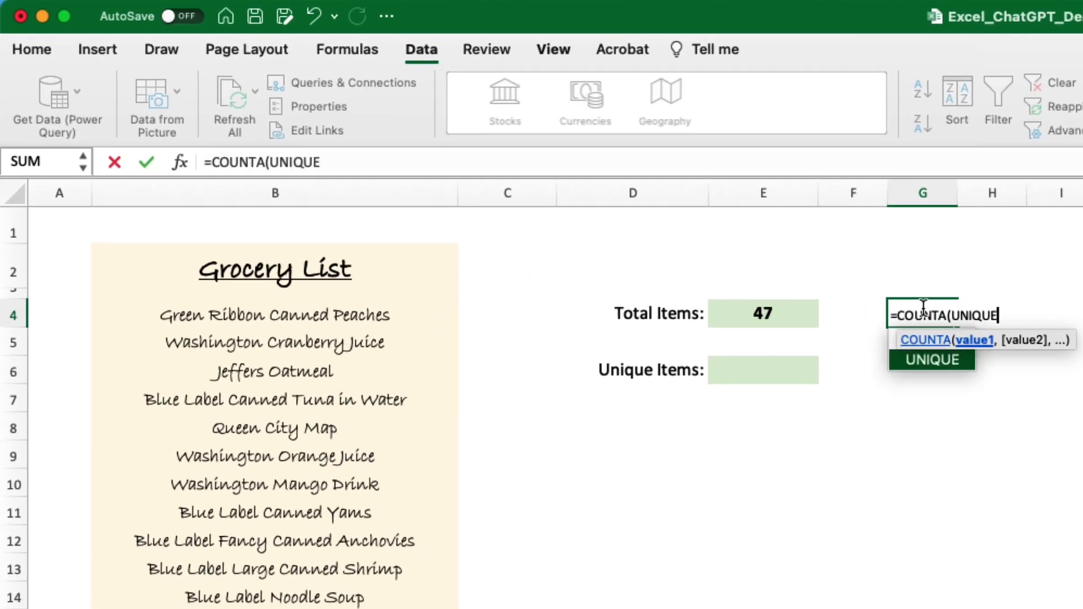
text(()
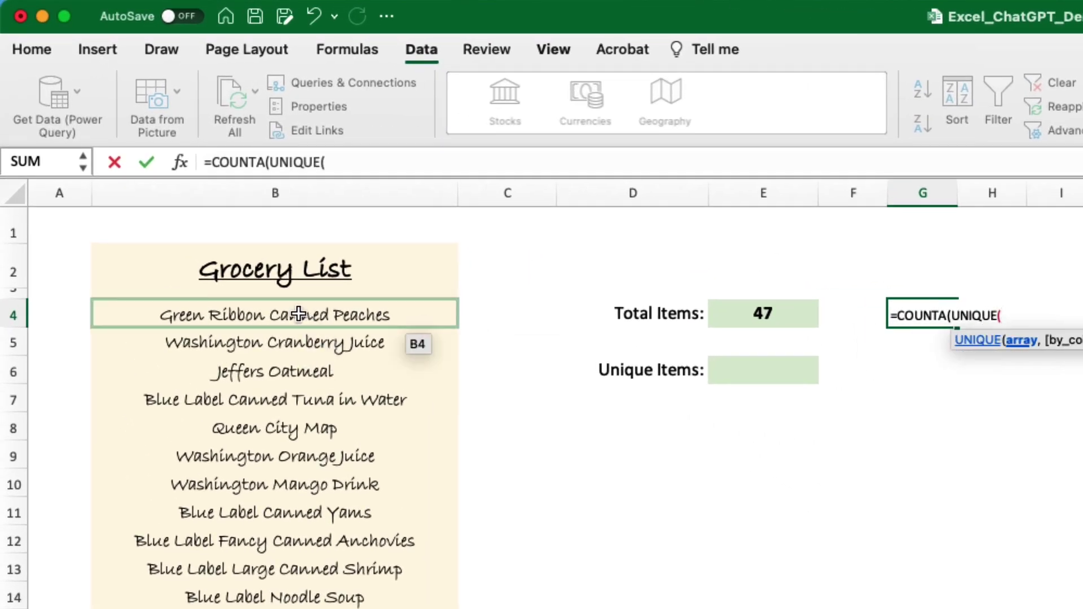
click(299, 314)
key(ctrl+shift+Down)
scroll(299, 314, down, 5)
text()))
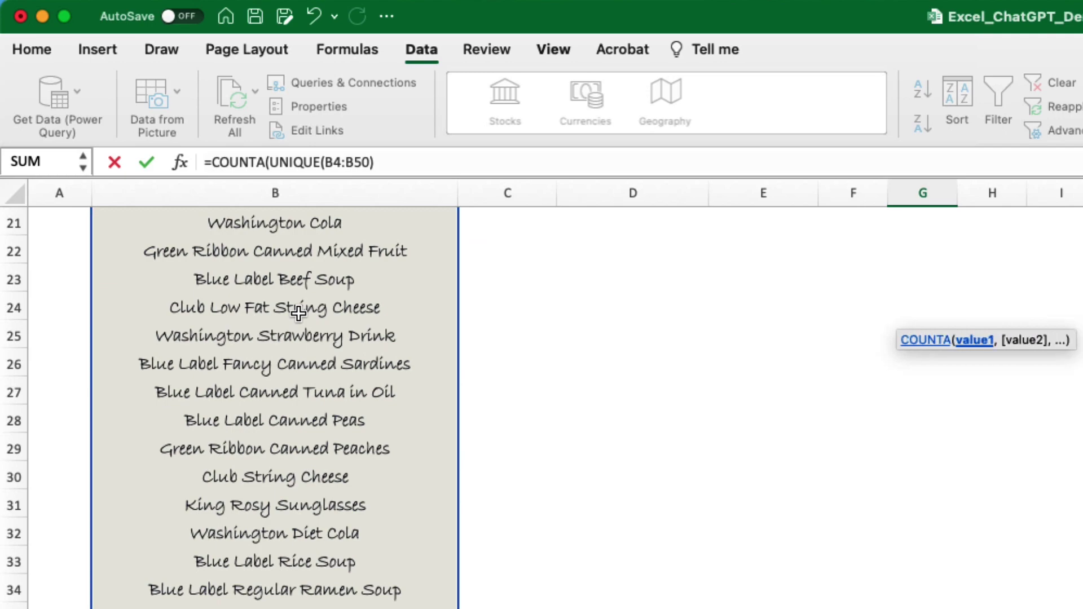
key(Return)
scroll(315, 232, up, 3)
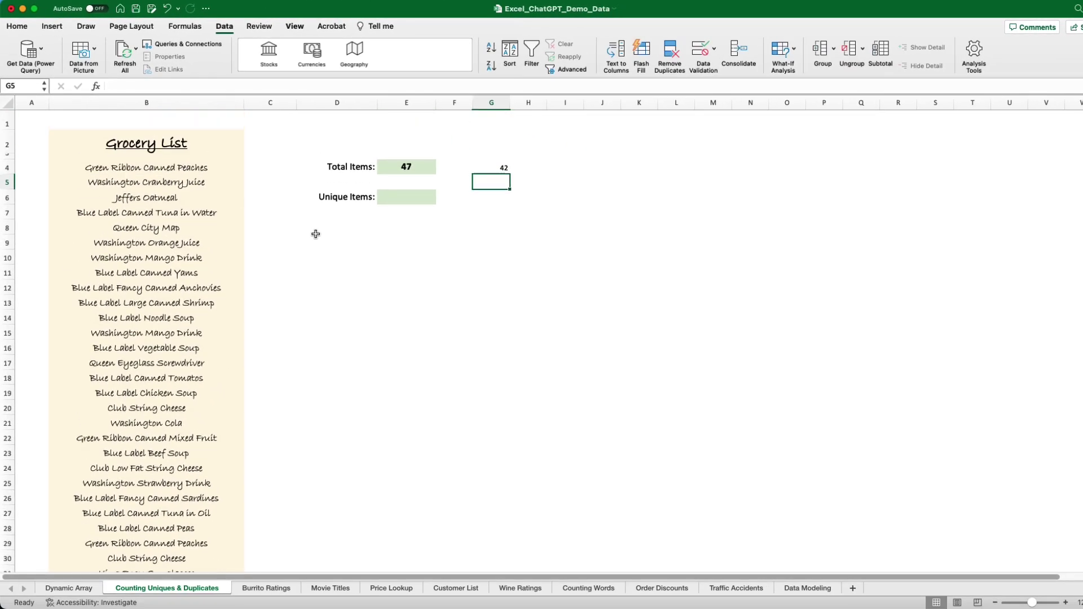
click(492, 168)
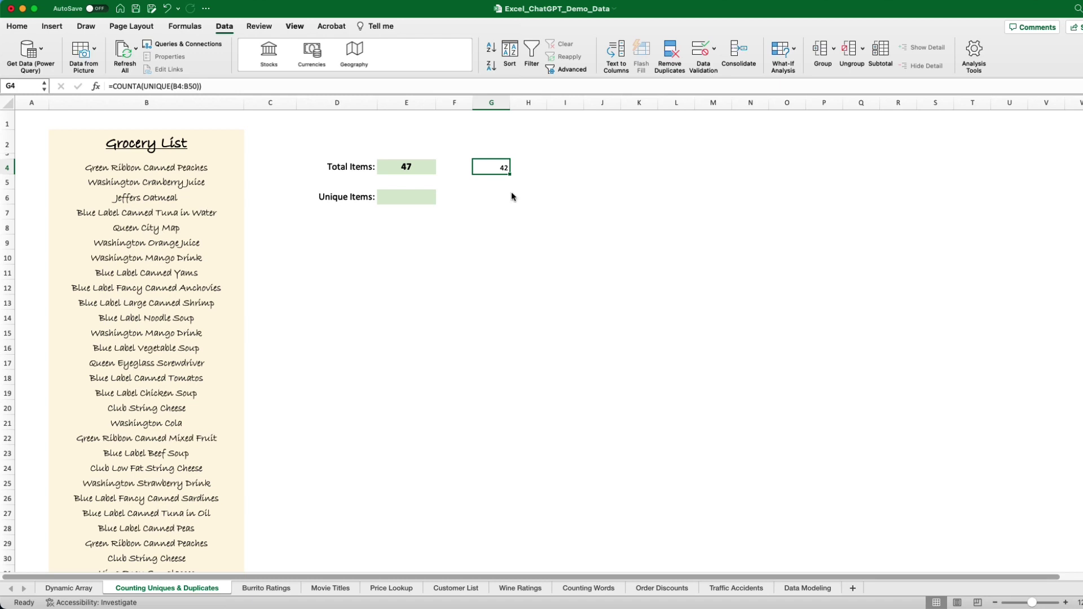
key(Delete)
Step: Ask ChatGPT for a unique-items formula and select its =SUM(1/COUNTIF(B4:B50,B4:B50)) answer
click(393, 197)
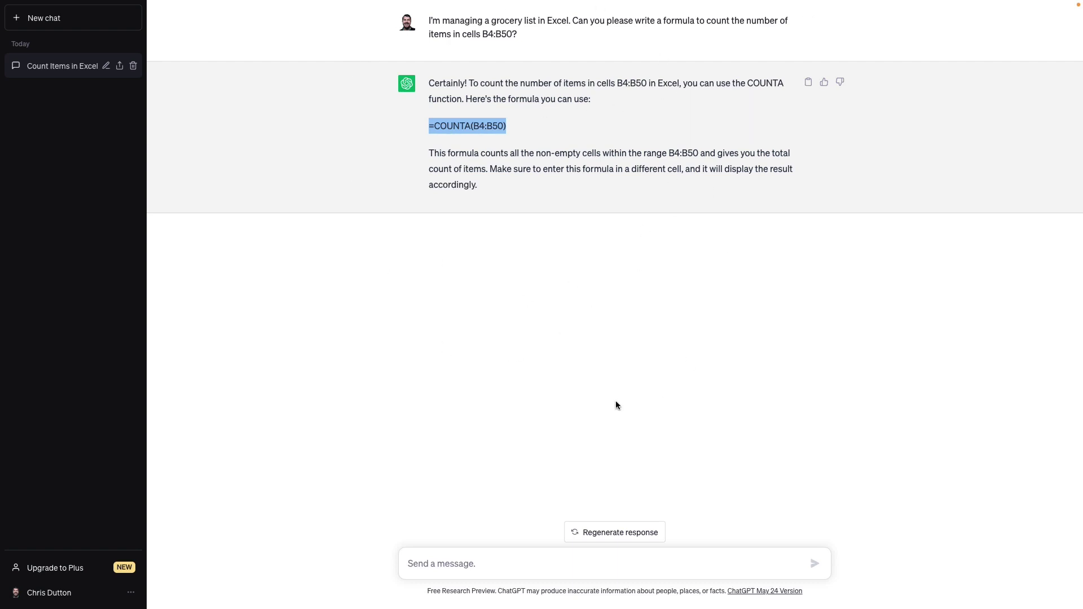
click(447, 560)
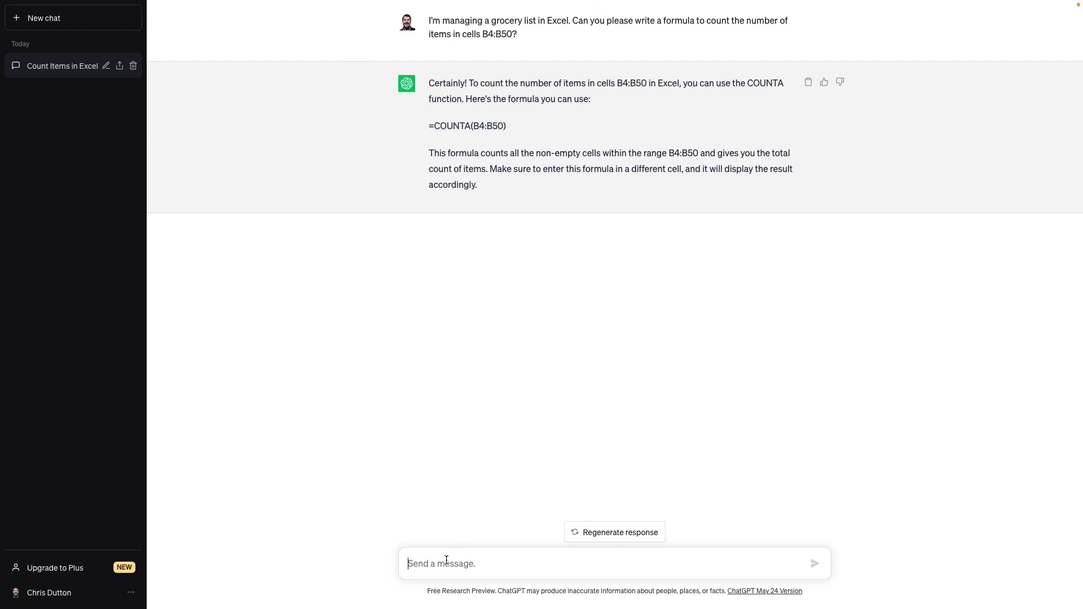
key(ctrl+v)
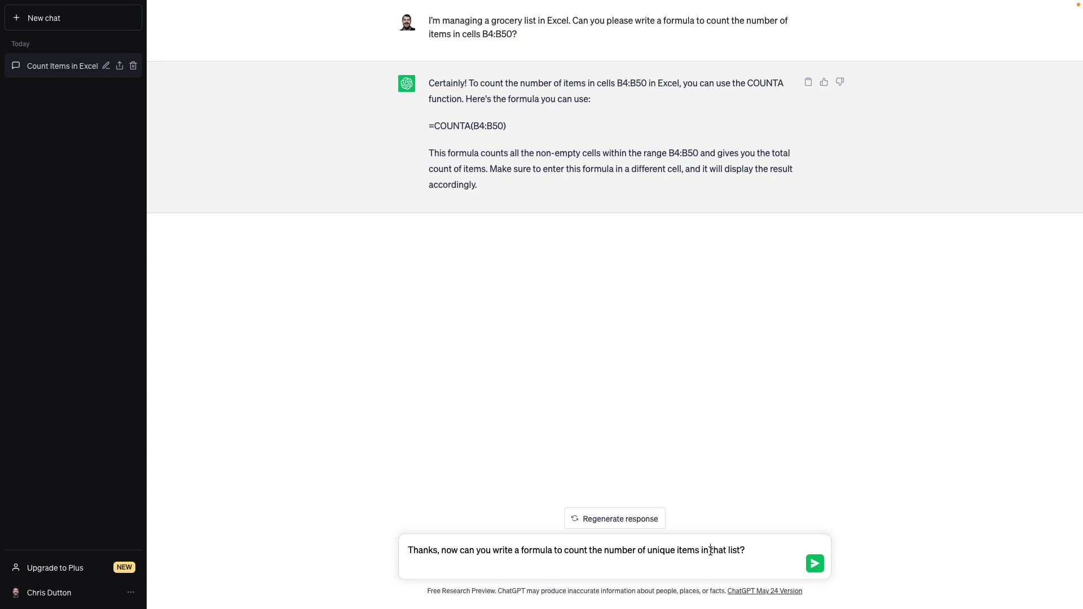
drag(710, 551, 739, 551)
click(742, 551)
click(815, 564)
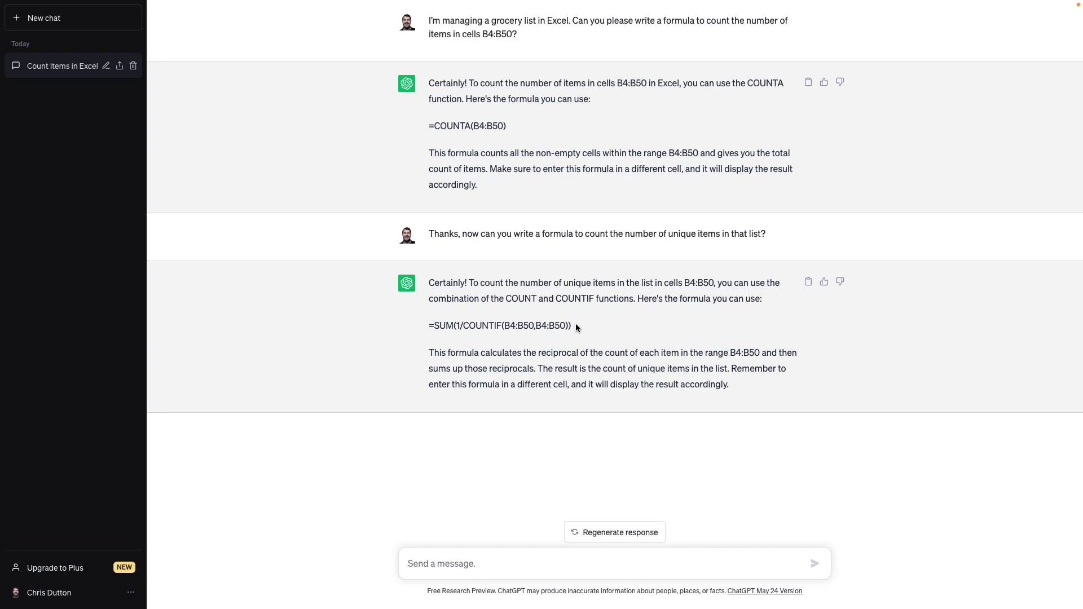
drag(576, 325, 429, 326)
key(super+c)
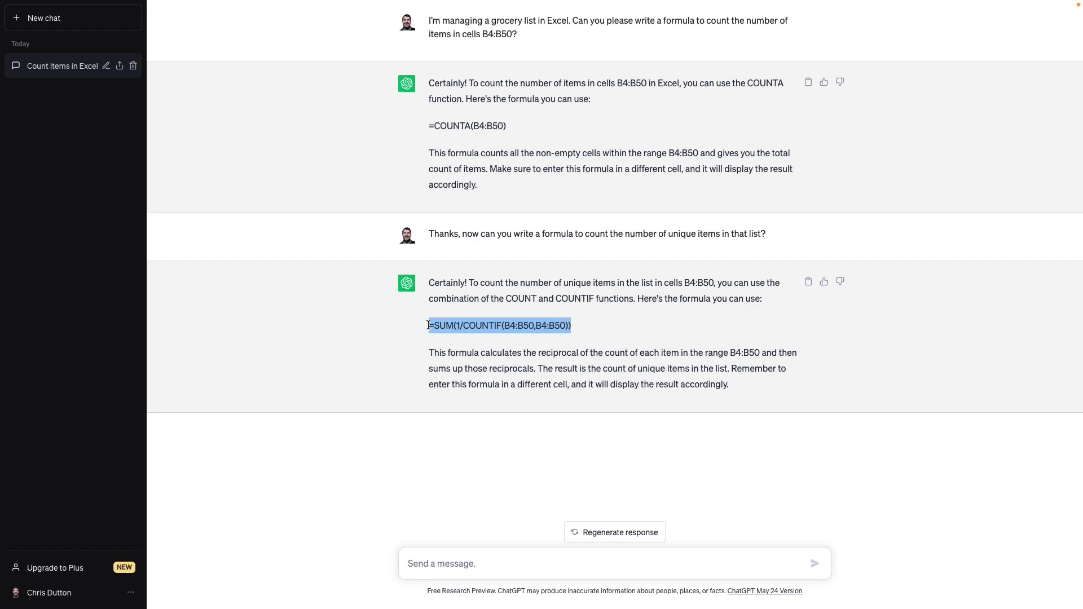
key(ctrl+Left)
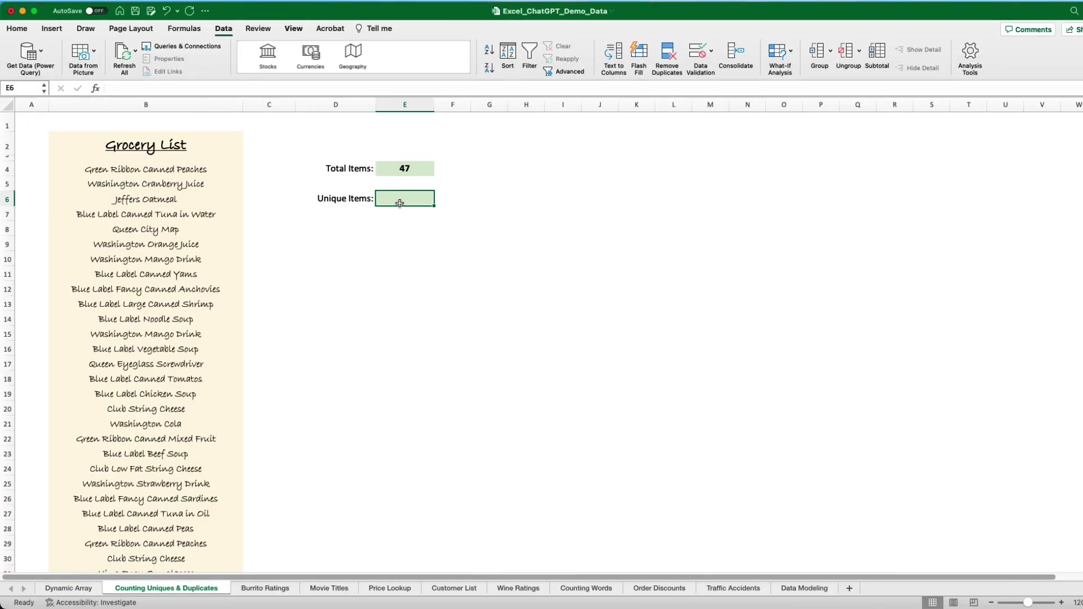
Step: Paste =SUM(1/COUNTIF(B4:B50,B4:B50)) into E6 so Unique Items shows 42
click(203, 88)
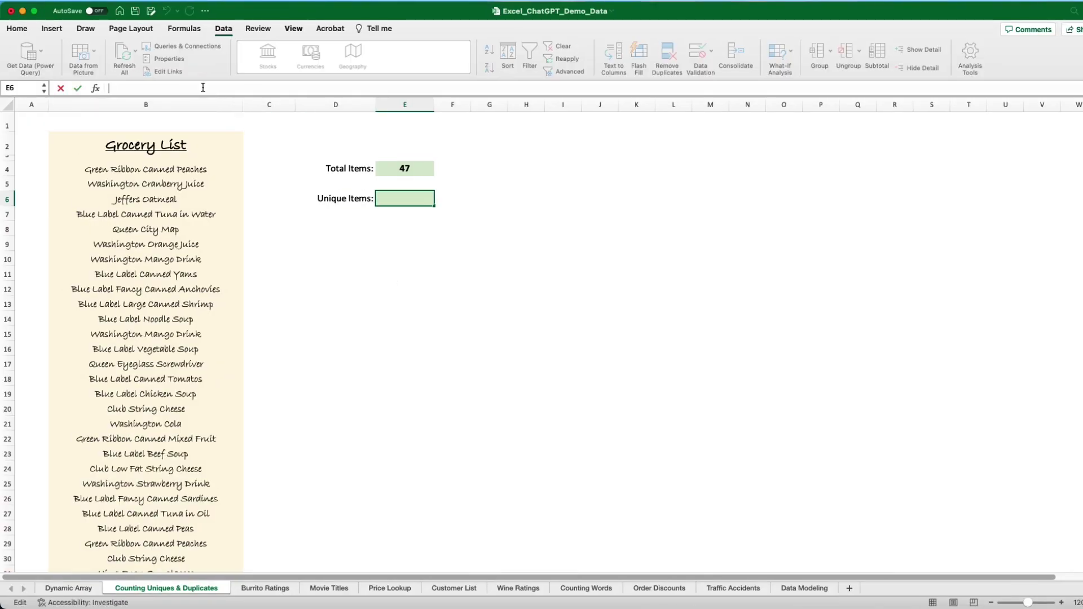
key(super+v)
key(Return)
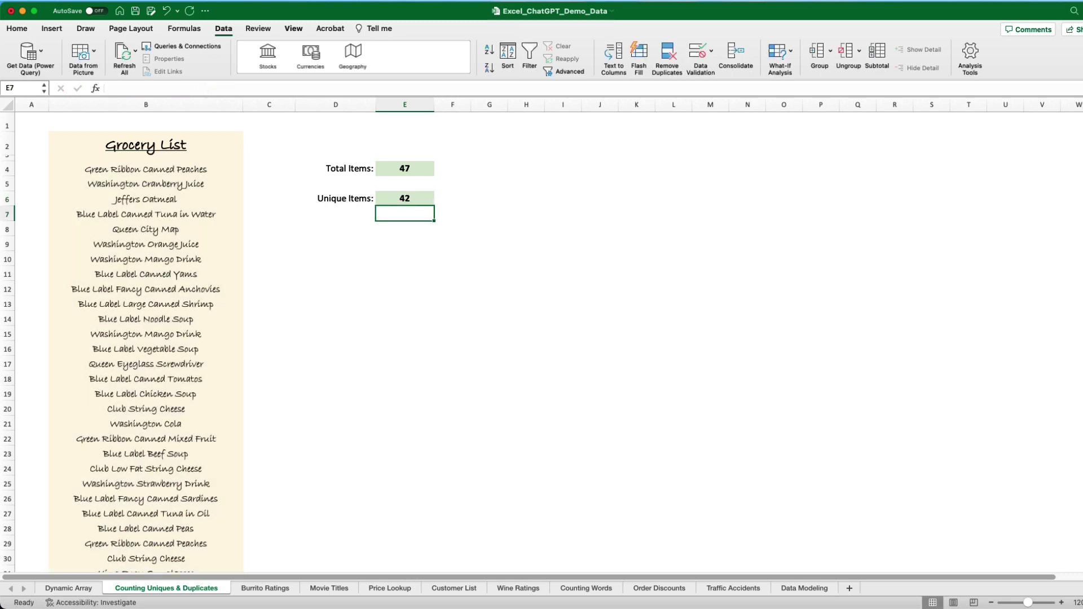
click(405, 198)
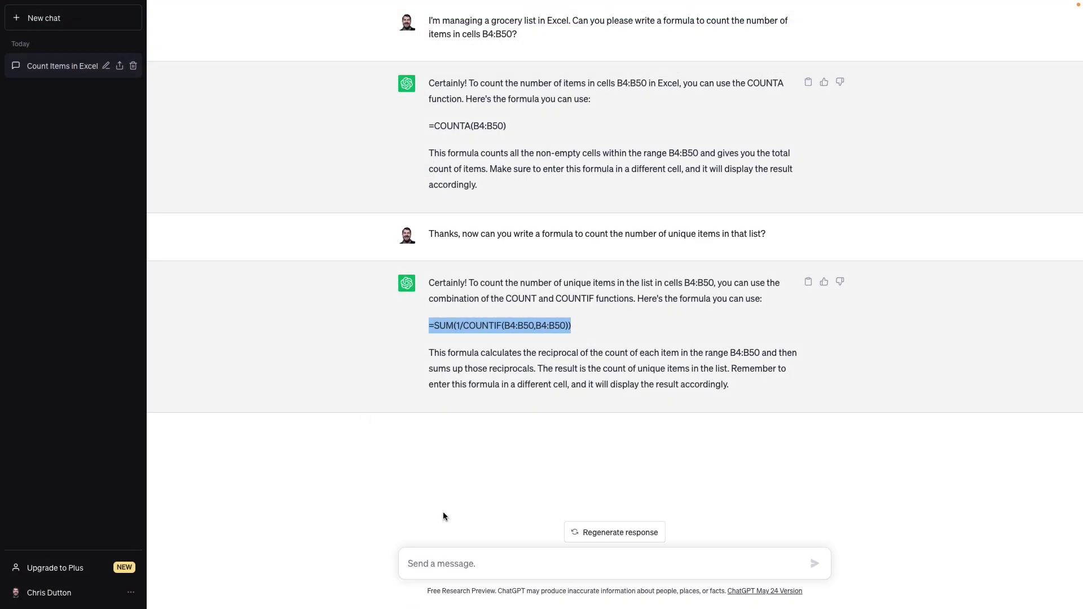
Step: Ask ChatGPT 'Can you provide an example using a dynamic array formula?'
click(458, 563)
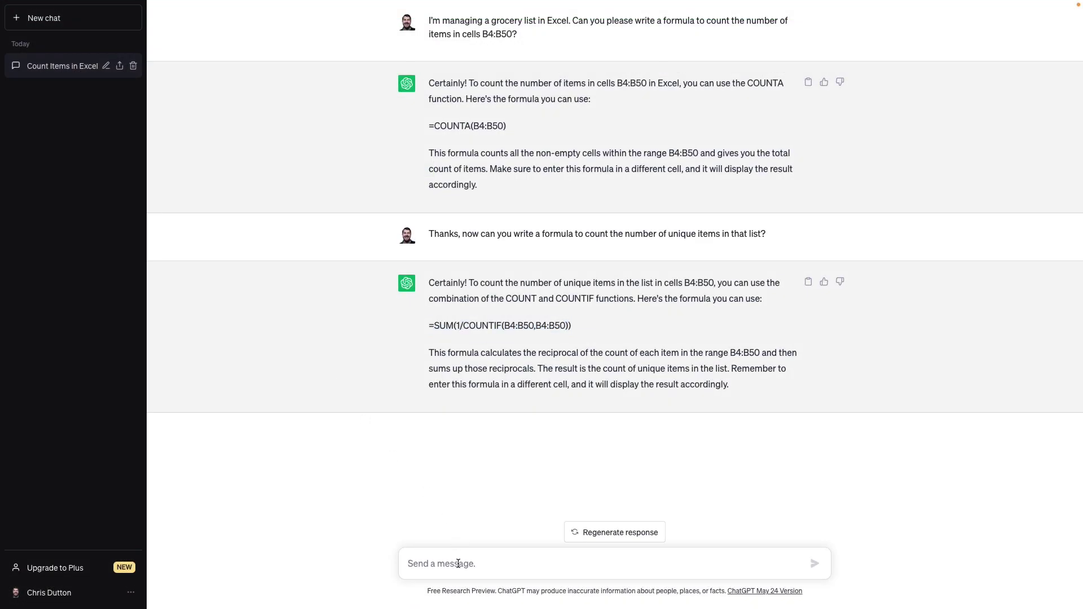
text(Can you provide an example using a dynamic array formula?)
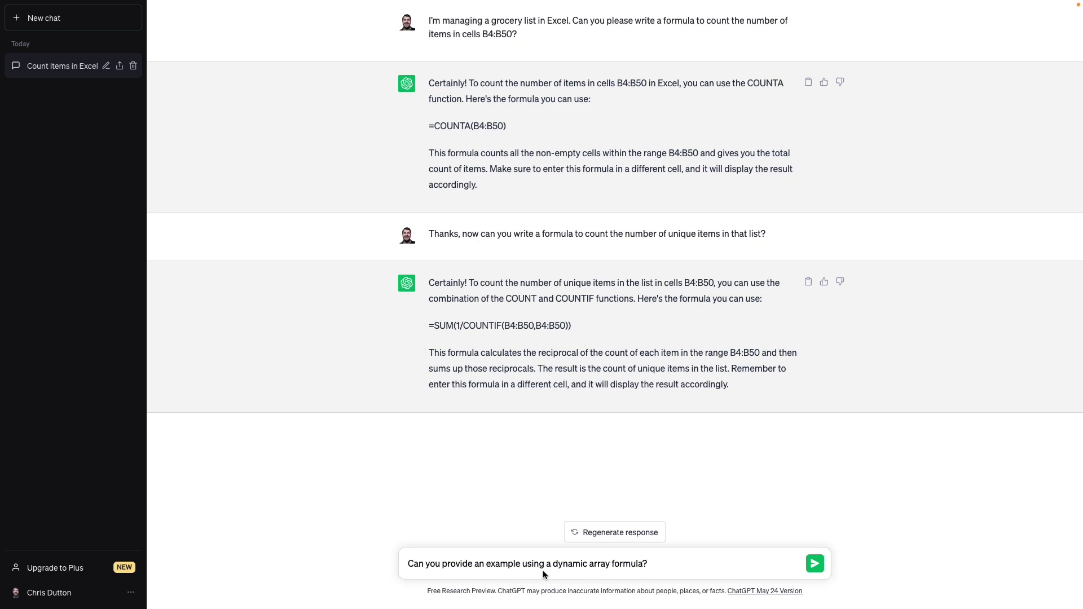
click(814, 564)
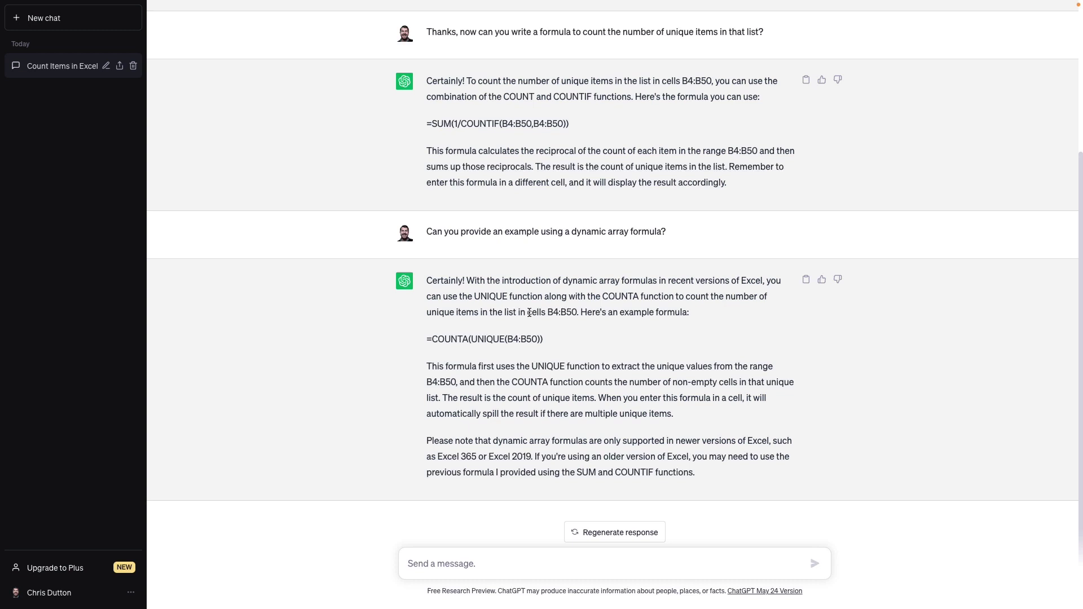
Step: Resend the dynamic array question and select the new =COUNT(UNIQUE(B4:B50)) answer
drag(427, 232, 670, 239)
key(ctrl+c)
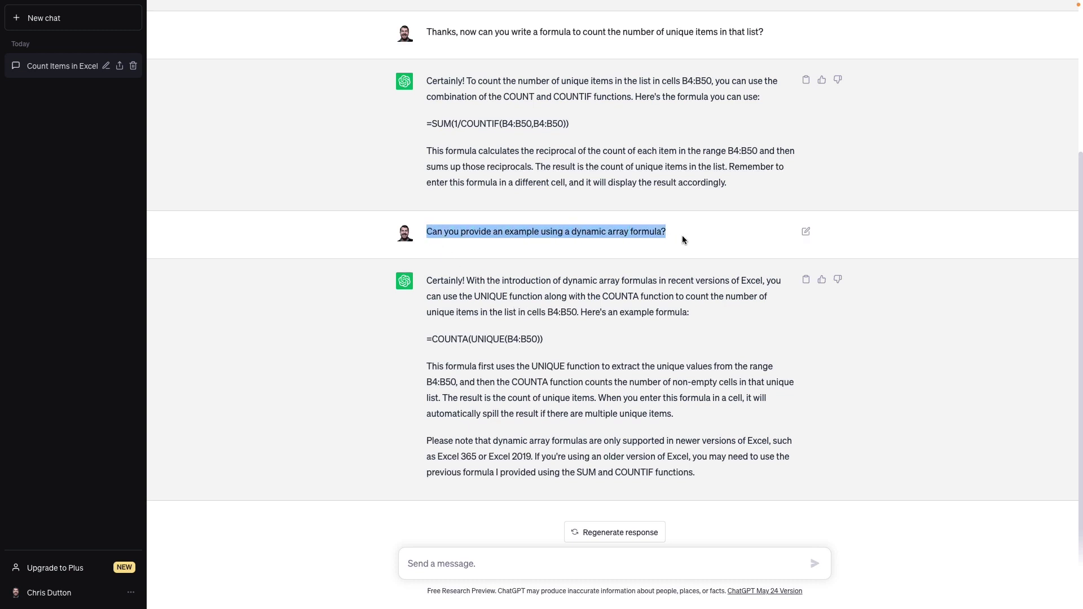
click(515, 554)
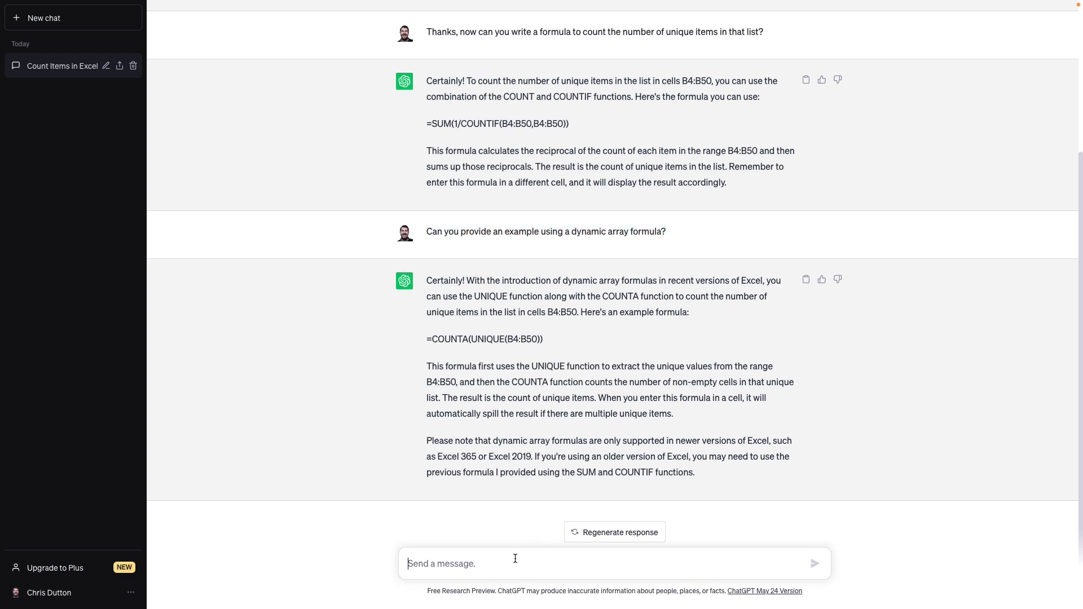
key(ctrl+v)
click(814, 563)
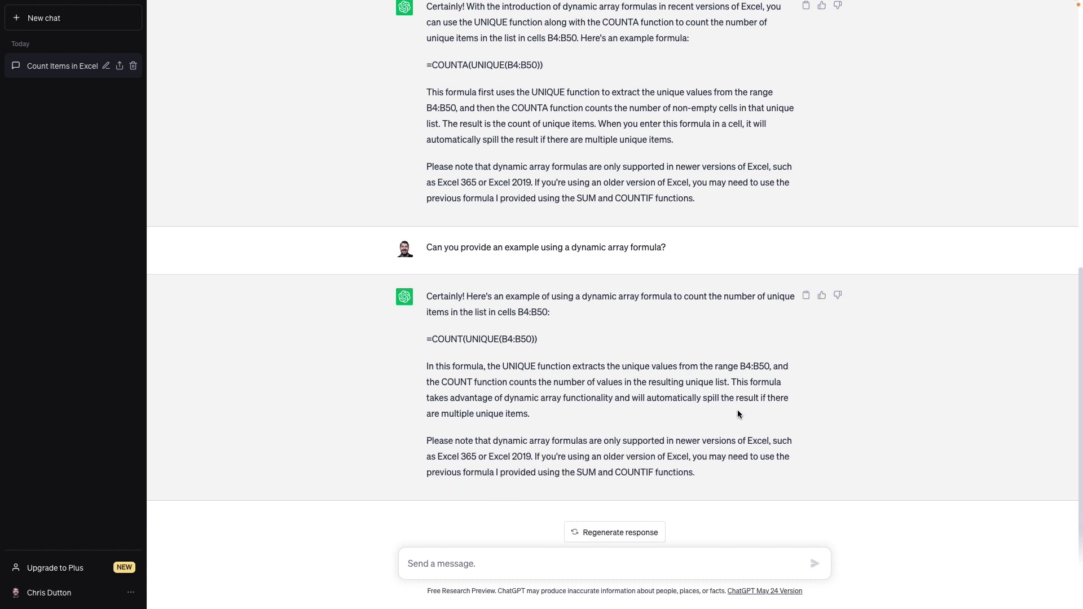
scroll(733, 412, up, 1)
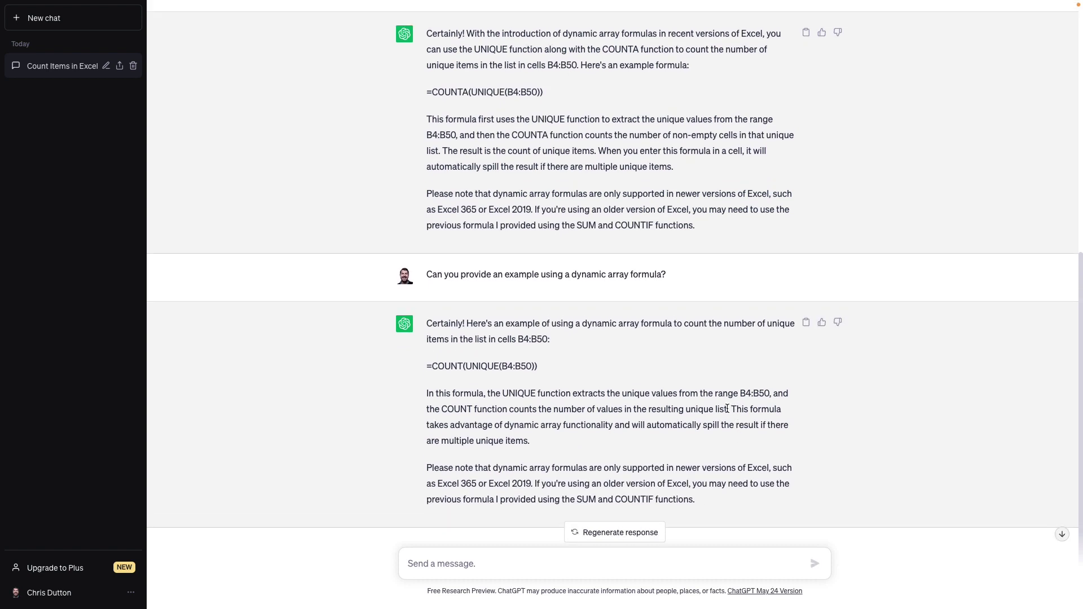
drag(426, 92, 545, 98)
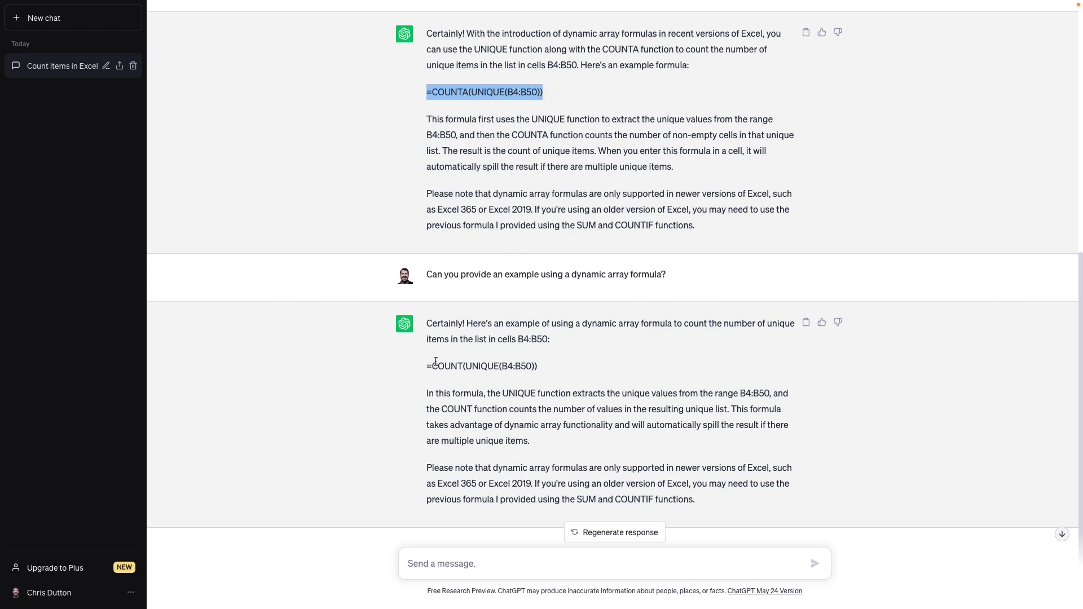
drag(426, 366, 549, 364)
key(super+c)
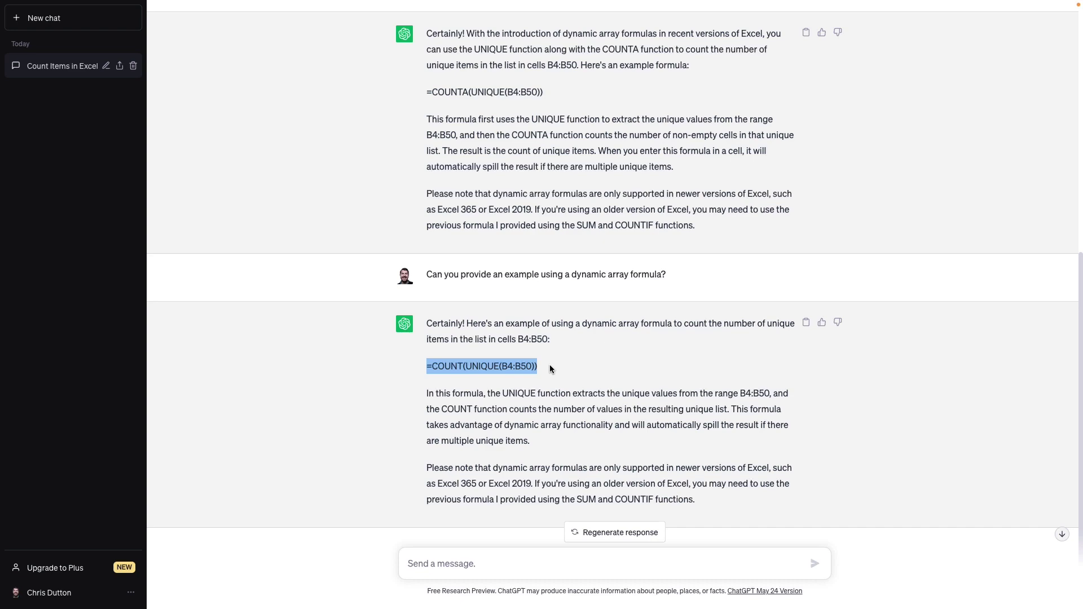
Step: Replace E6 with =COUNT(UNIQUE(B4:B50)), then correct it to COUNTA so it shows 42
key(ctrl+Left)
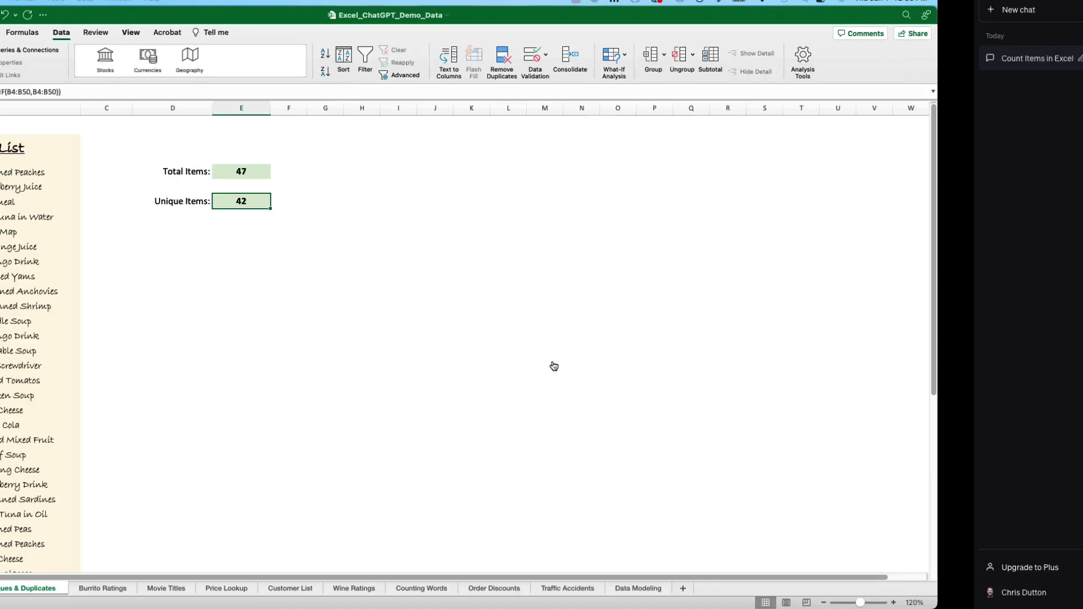
click(237, 93)
drag(237, 93, 110, 89)
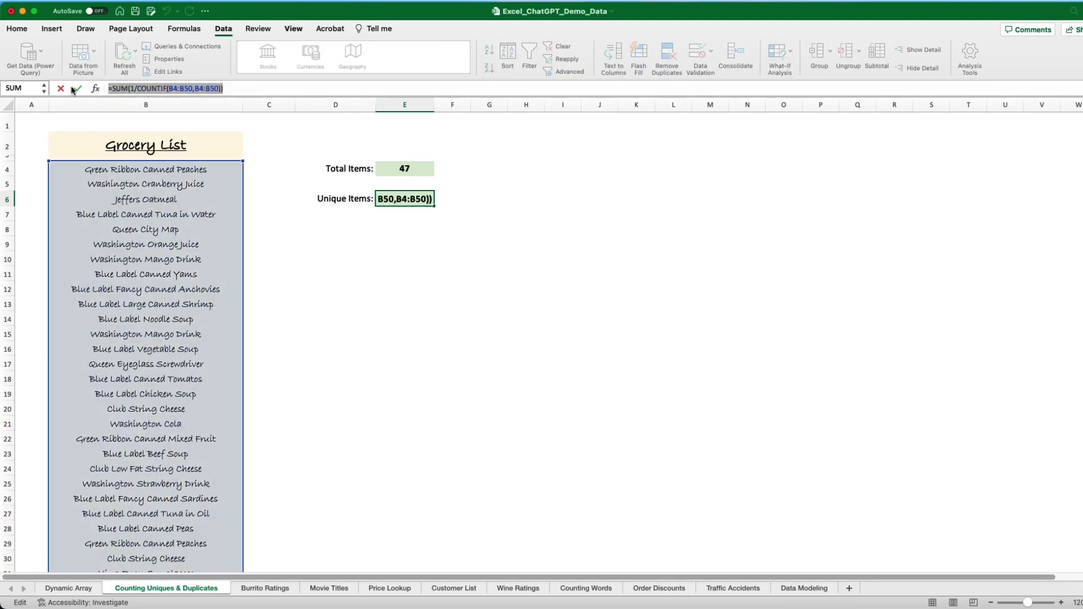
key(super+v)
key(Return)
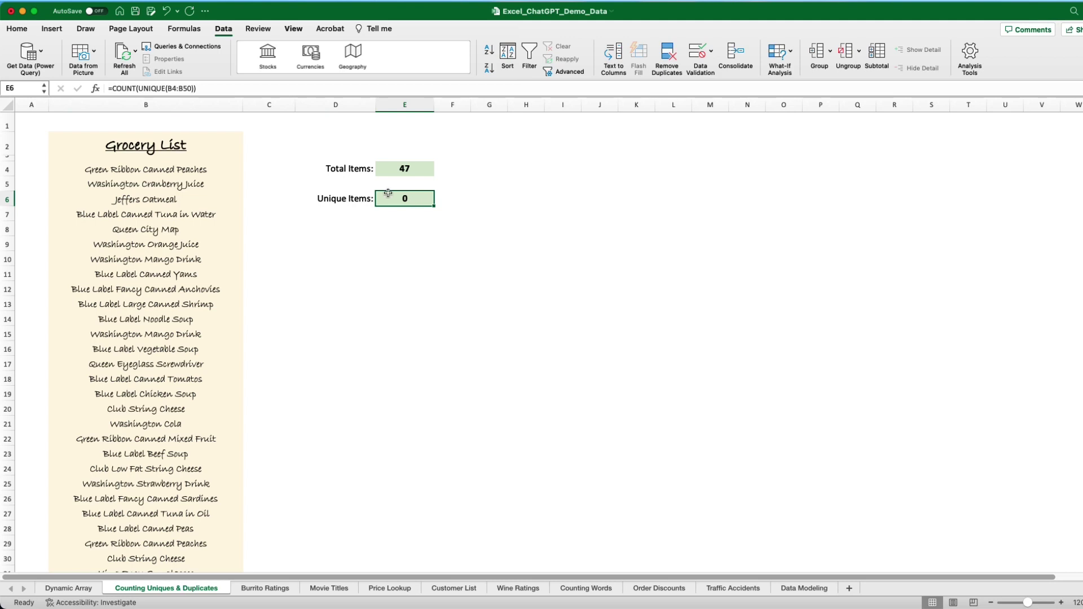
click(137, 89)
text(()
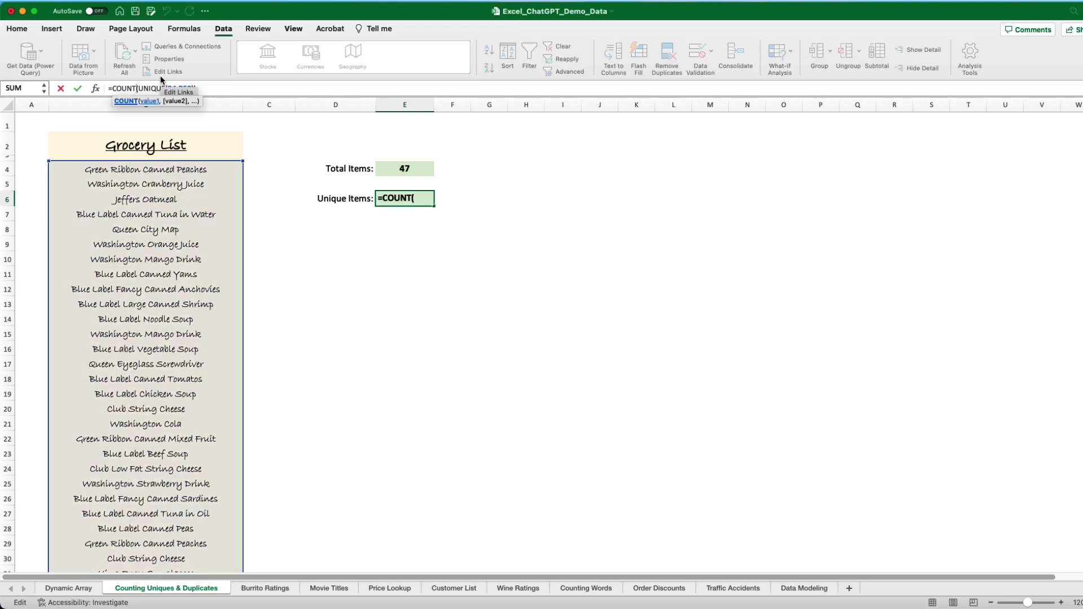
text(A)
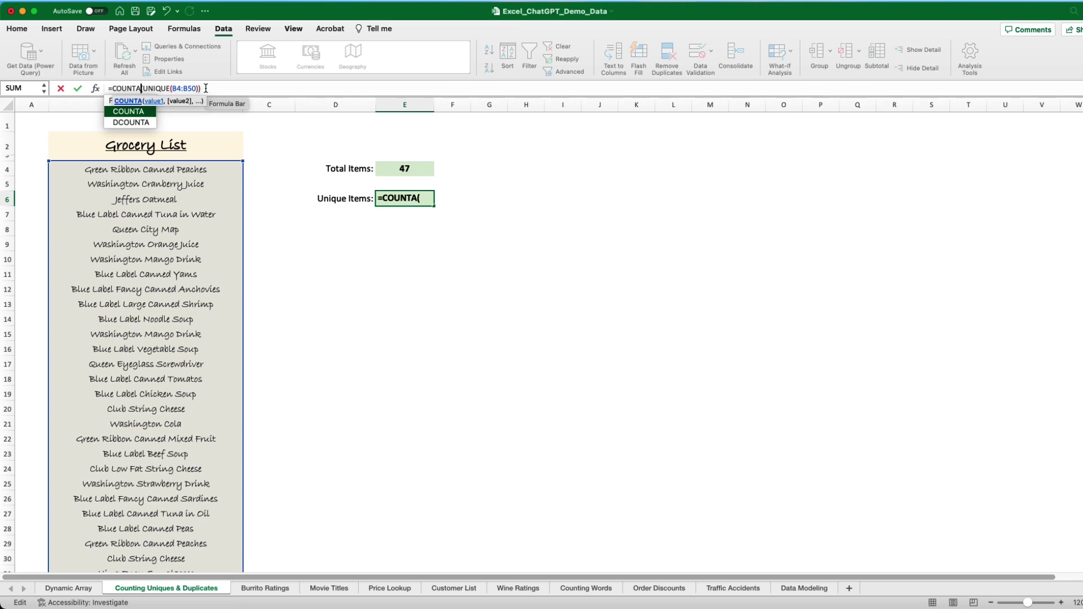
key(Return)
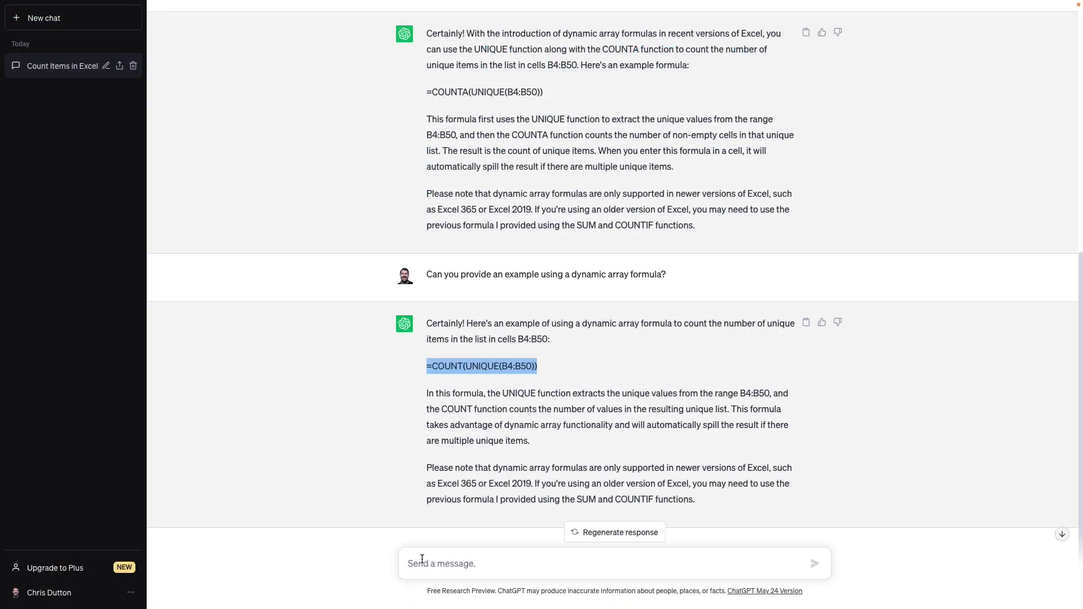
Step: Ask ChatGPT for a dynamic array formula counting unique text values in B4:B50
click(444, 564)
text(Can you please write a dynamic array Excel formula to count the number of unique text values in cells B4:B50?)
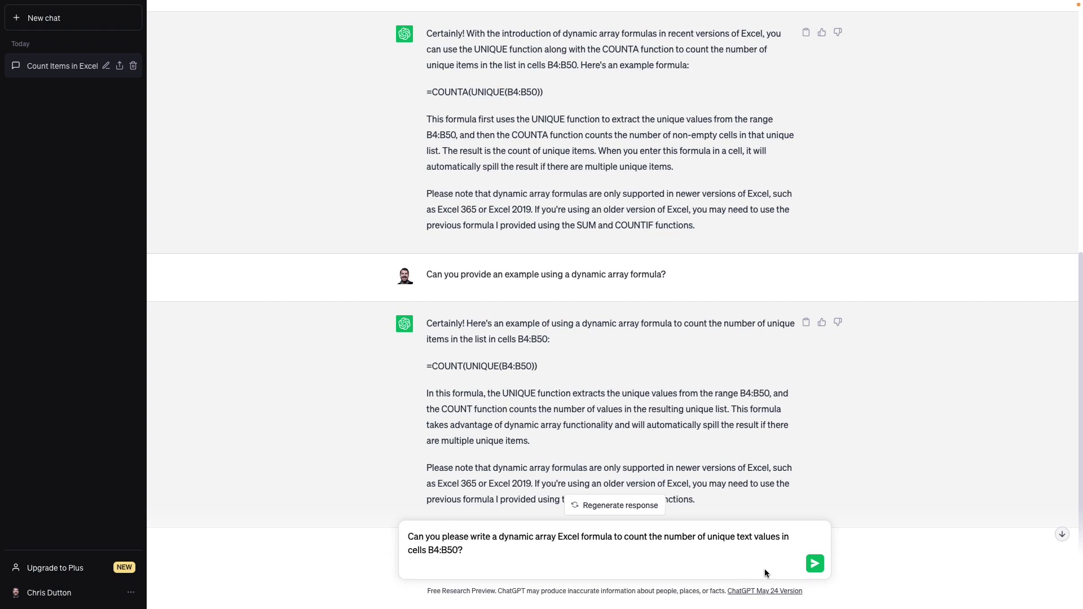
click(816, 569)
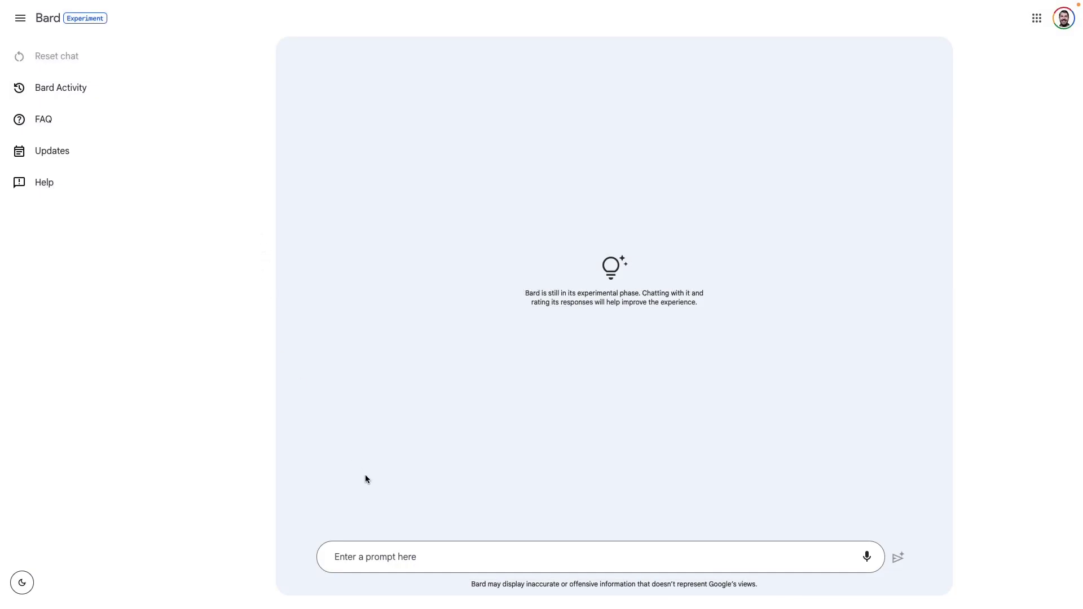
Step: Ask Bard the same unique-text-values question and select its suggested =UNIQUE(B4:B50).COUNTA() formula
click(376, 551)
text(Can you please write a dynamic array Excel formula to count the number of unique text values in cells B4:B50?)
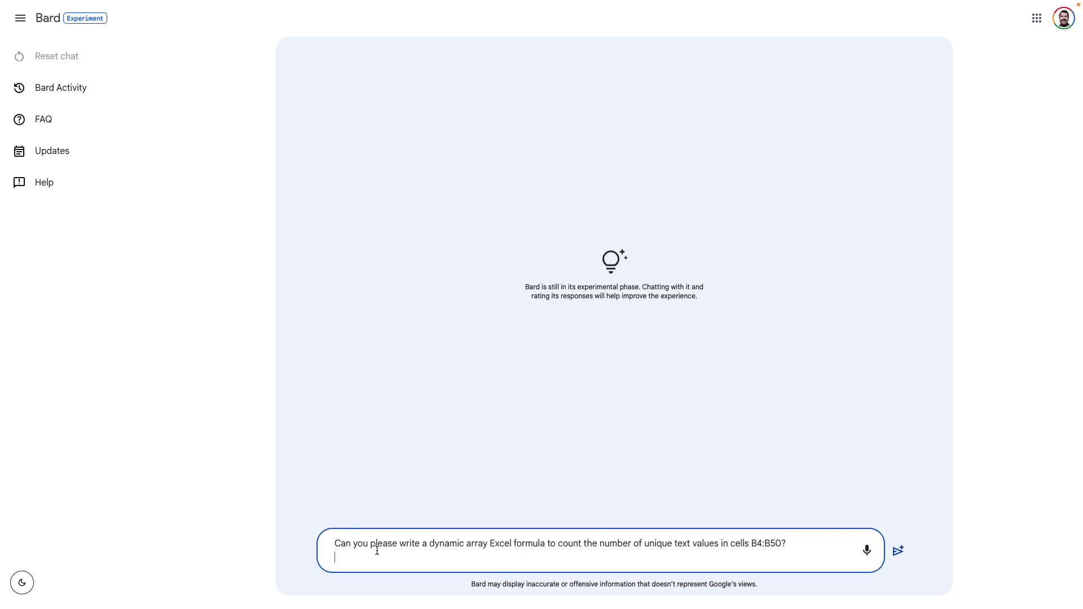
click(898, 551)
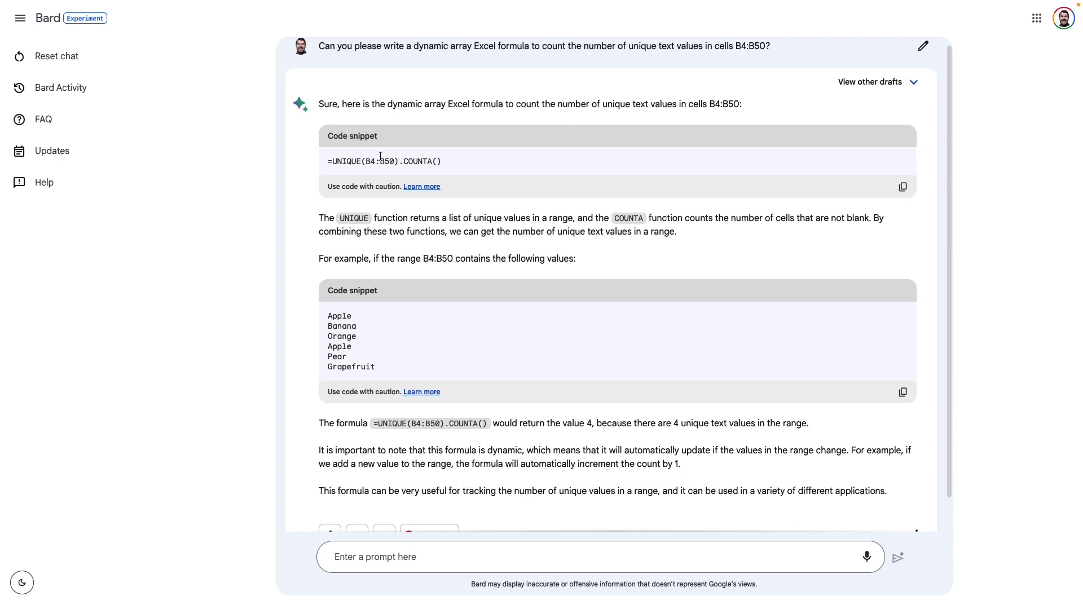
drag(446, 161, 333, 159)
key(super+c)
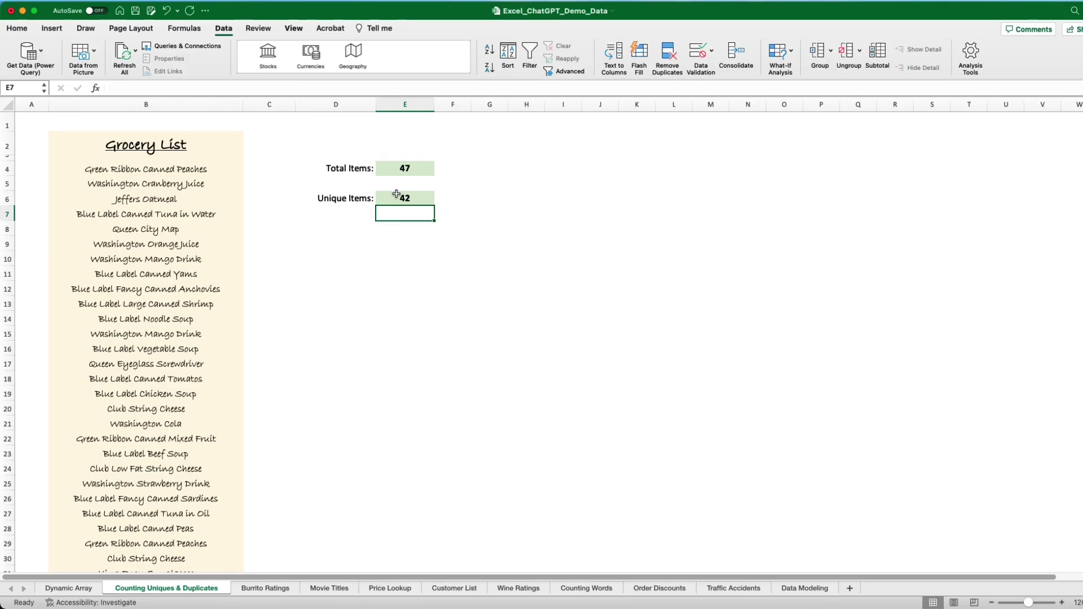
Step: Replace the Unique Items formula in E6 with Bard's =UNIQUE(B4:B50).COUNTA() and dismiss Excel's error
click(397, 194)
triple_click(215, 87)
key(super+v)
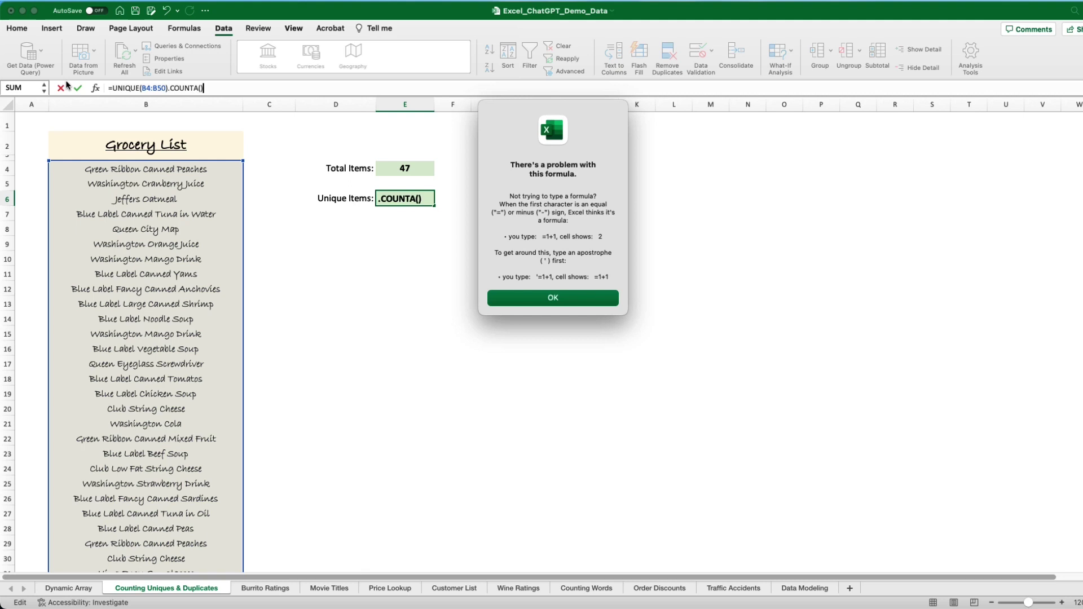
click(542, 308)
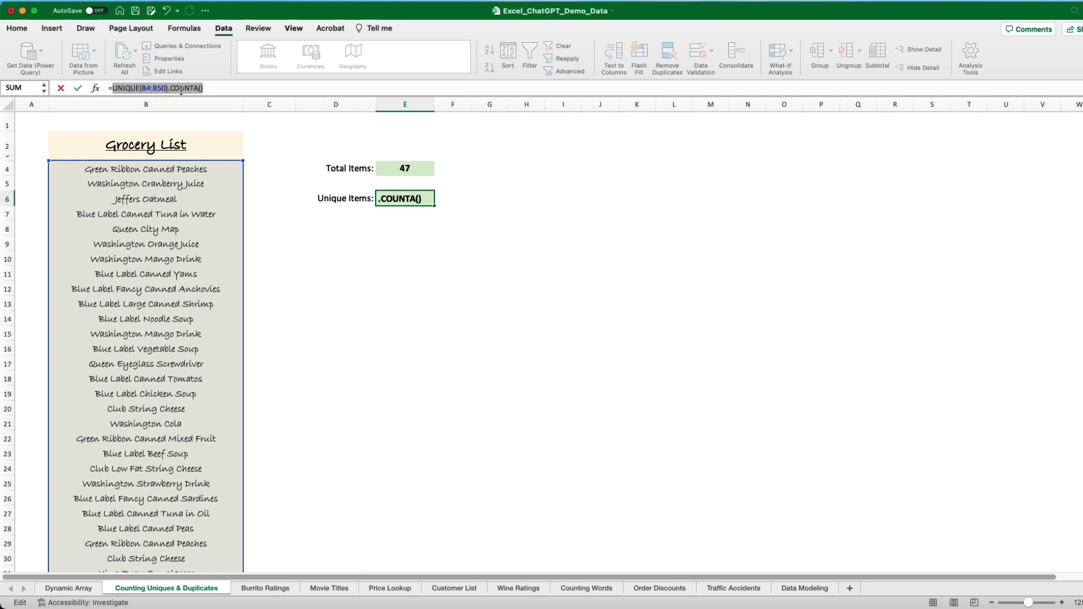
Step: Delete the rejected formula so E6 is empty, leaving D8 selected
click(217, 88)
drag(217, 89, 75, 93)
key(BackSpace)
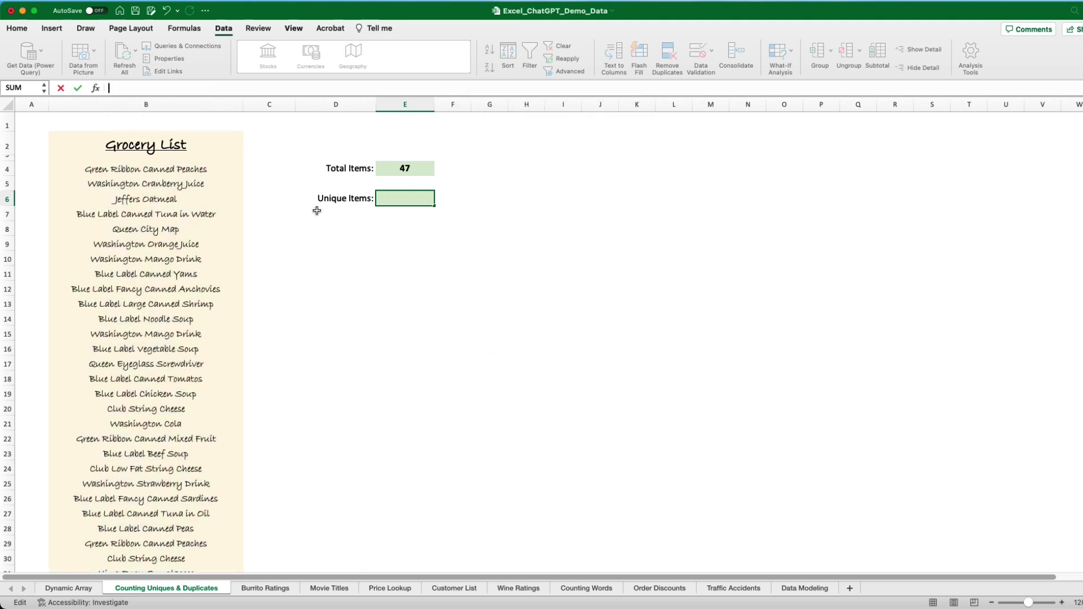
click(340, 227)
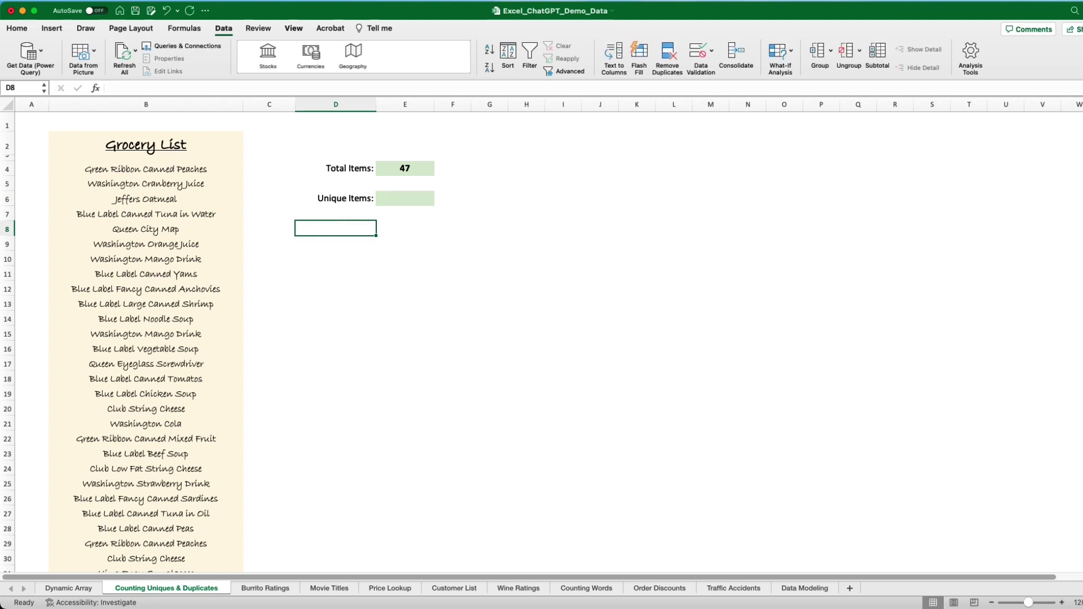
key(super+Tab)
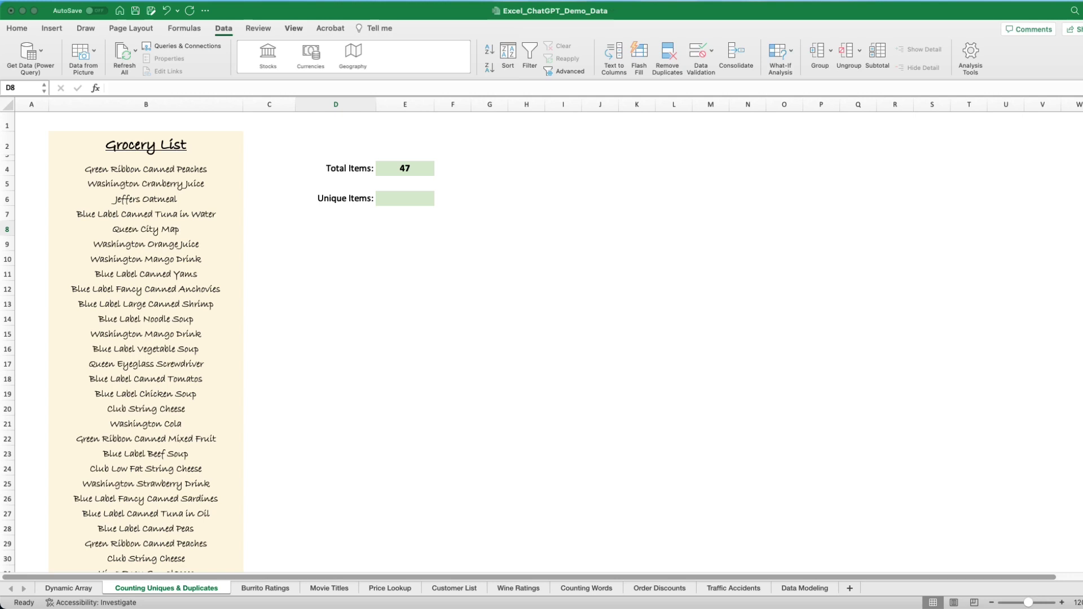